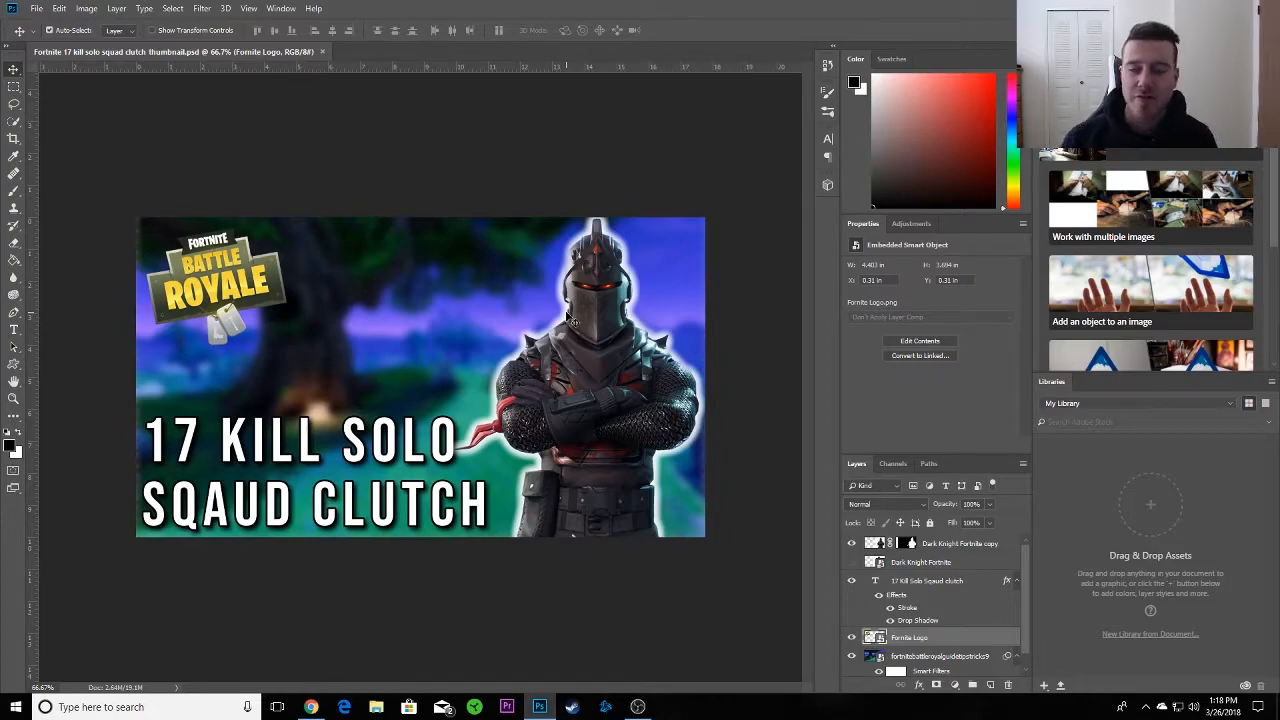
Switch to Chrome to look at the Ninja channel's Fortnite video thumbnails, and return to Photoshop.
{"action": "left_click", "coordinate": [311, 707]}
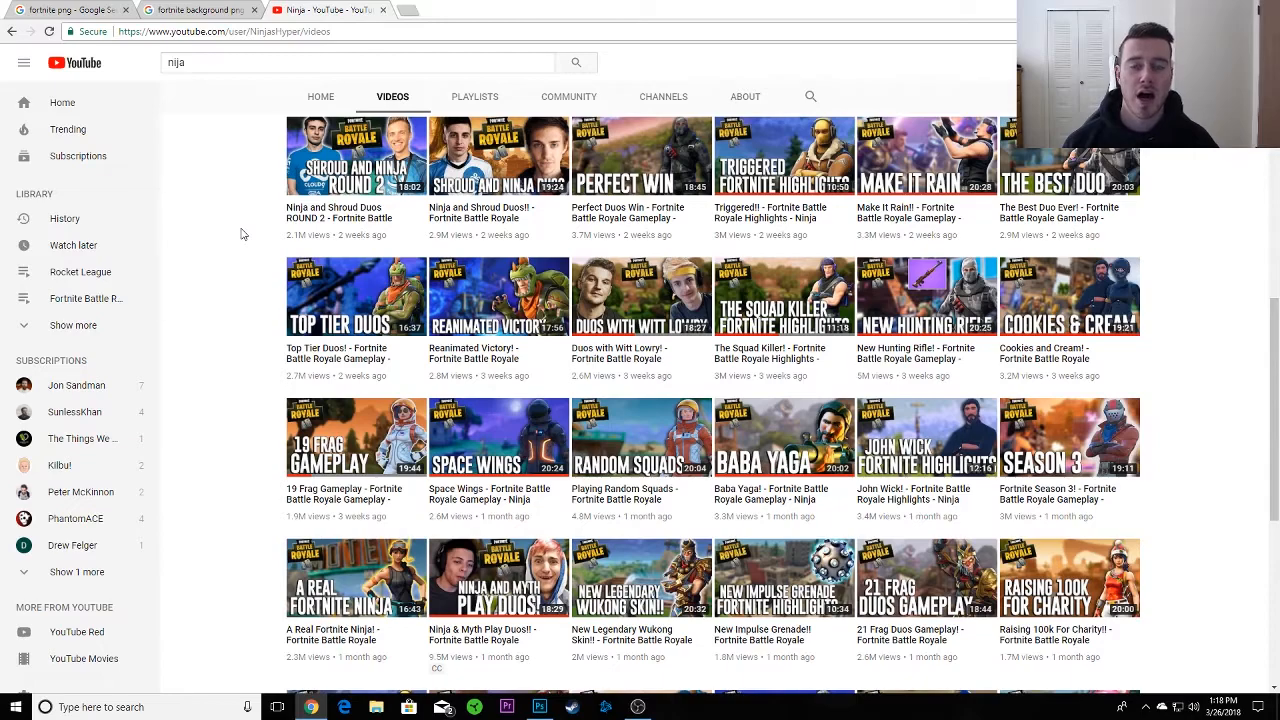
{"action": "left_click", "coordinate": [539, 706]}
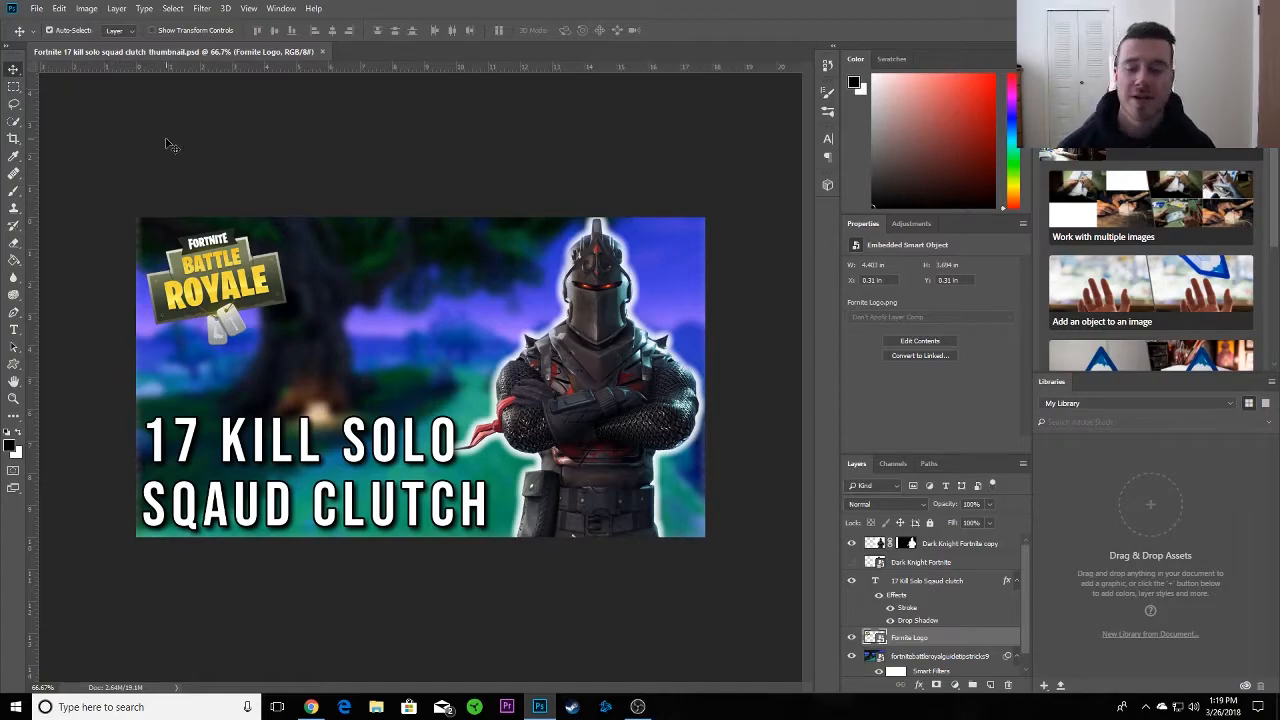
Create a new 1280 x 720 pixel document at 72 pixels/inch, RGB Color, with transparent background contents.
{"action": "left_click", "coordinate": [34, 8]}
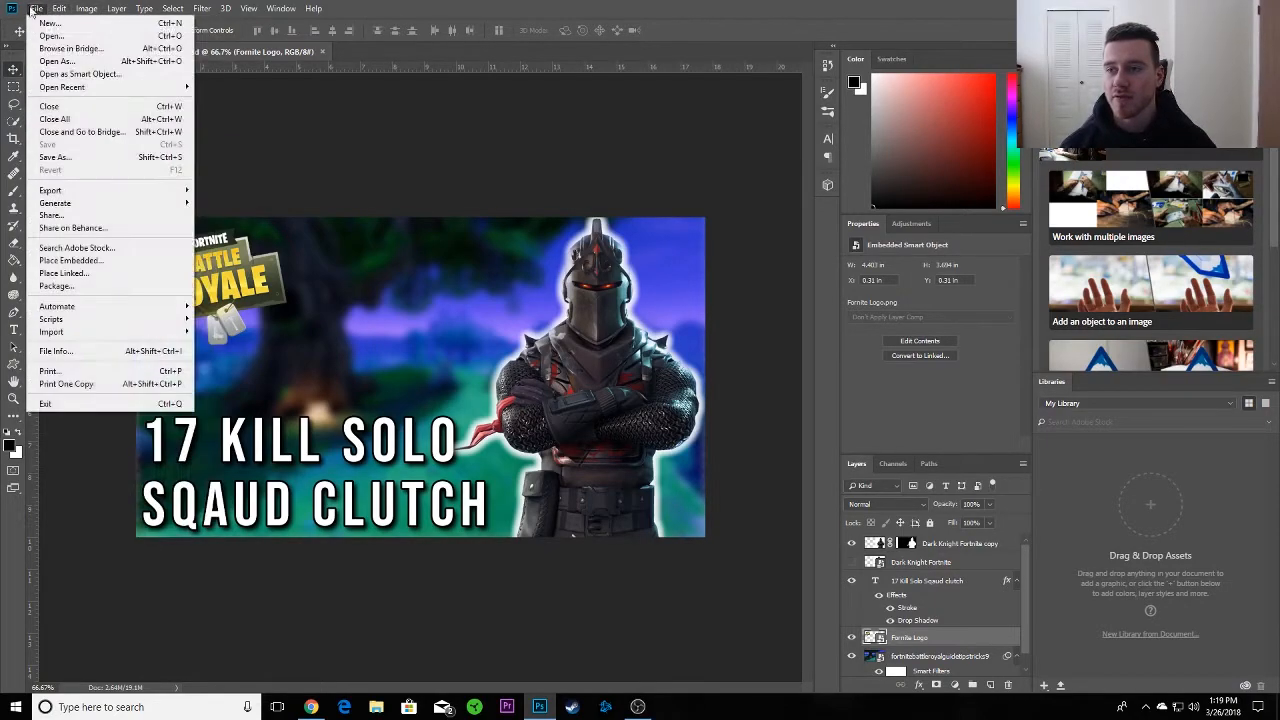
{"action": "left_click", "coordinate": [50, 22]}
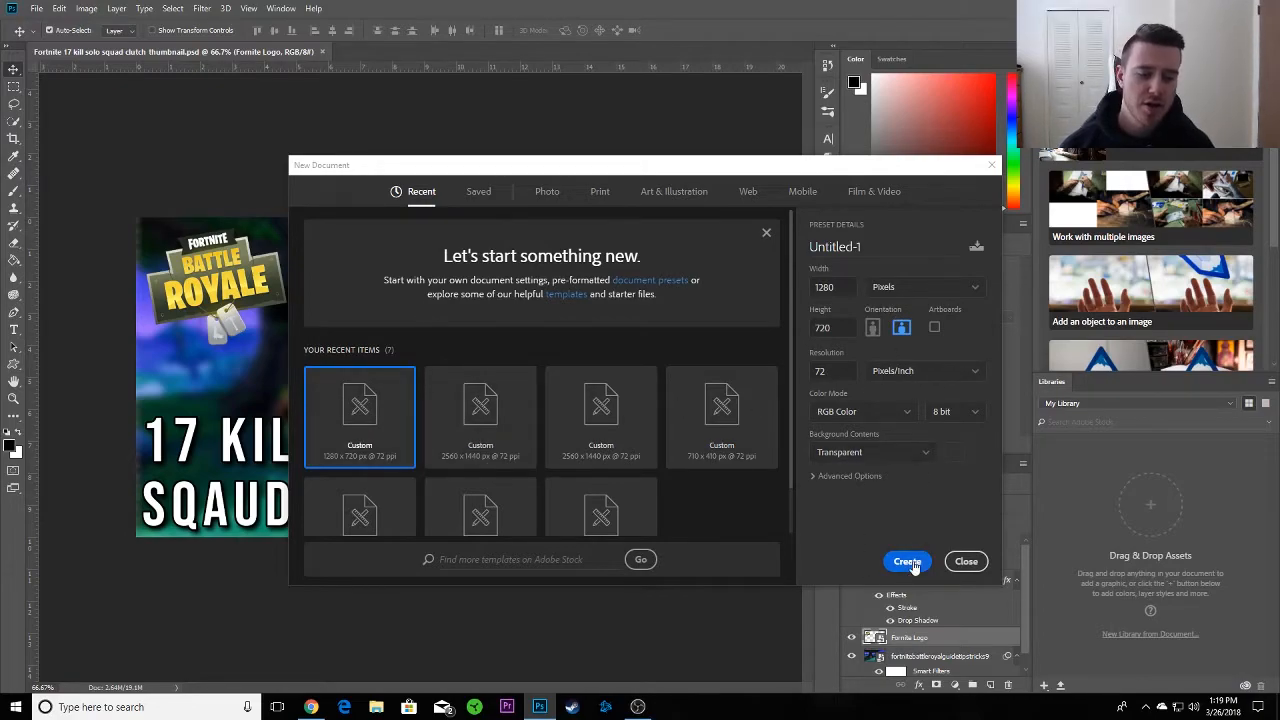
{"action": "left_click", "coordinate": [874, 452]}
{"action": "left_click", "coordinate": [868, 456]}
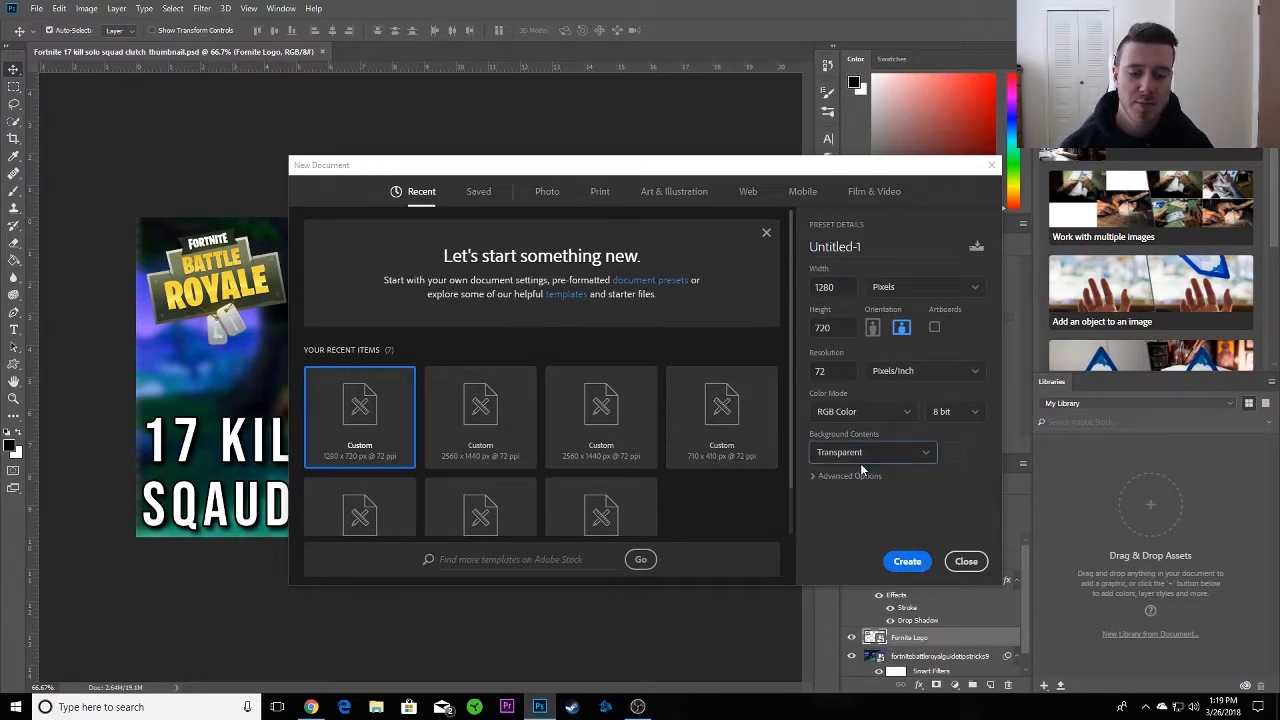
{"action": "left_click", "coordinate": [906, 562]}
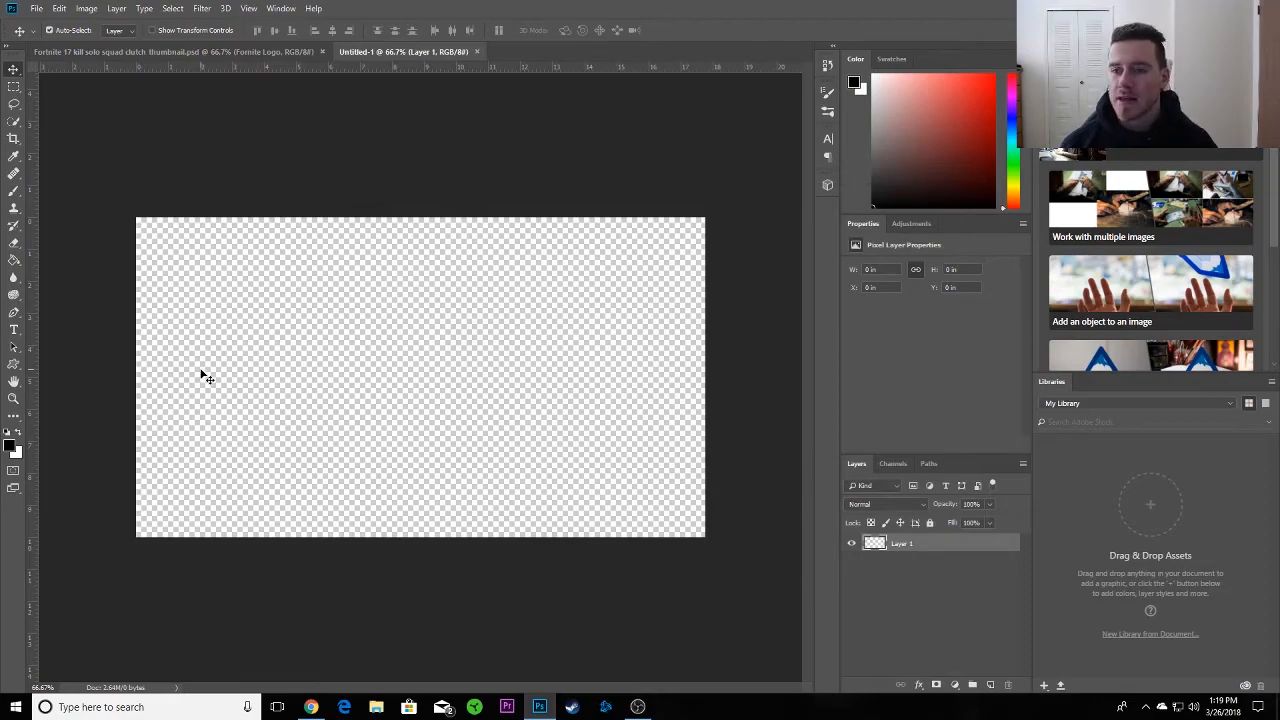
In Chrome, save the 1280 × 720 purple-sky tree image from the "fortnite background png" results as "fortnite background" in the Images folder.
{"action": "left_click", "coordinate": [311, 707]}
{"action": "left_click", "coordinate": [186, 9]}
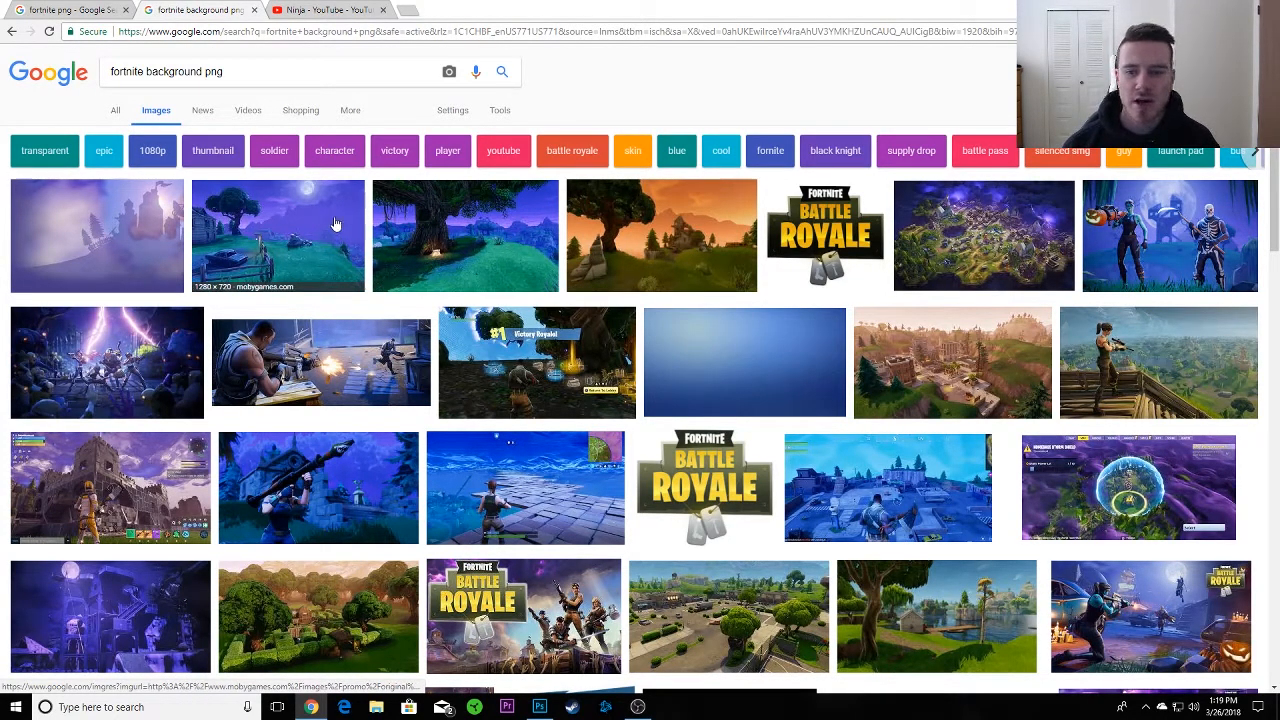
{"action": "left_click", "coordinate": [437, 218]}
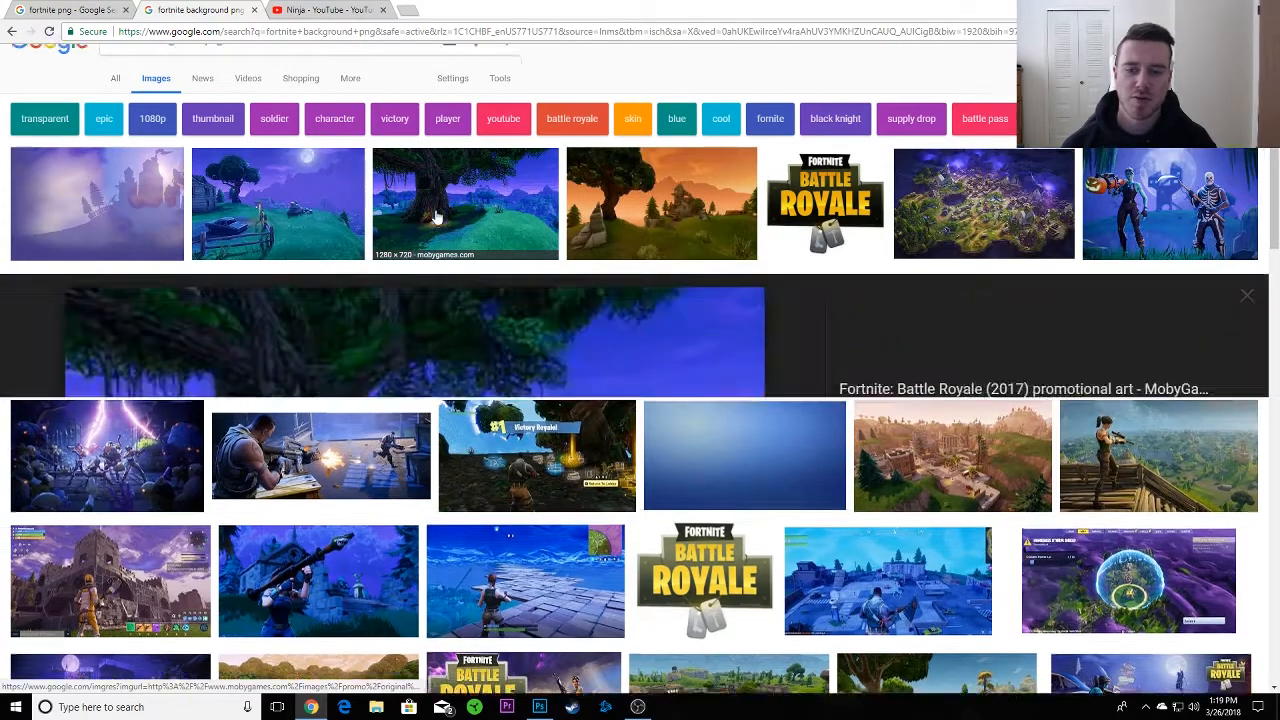
{"action": "right_click", "coordinate": [522, 349]}
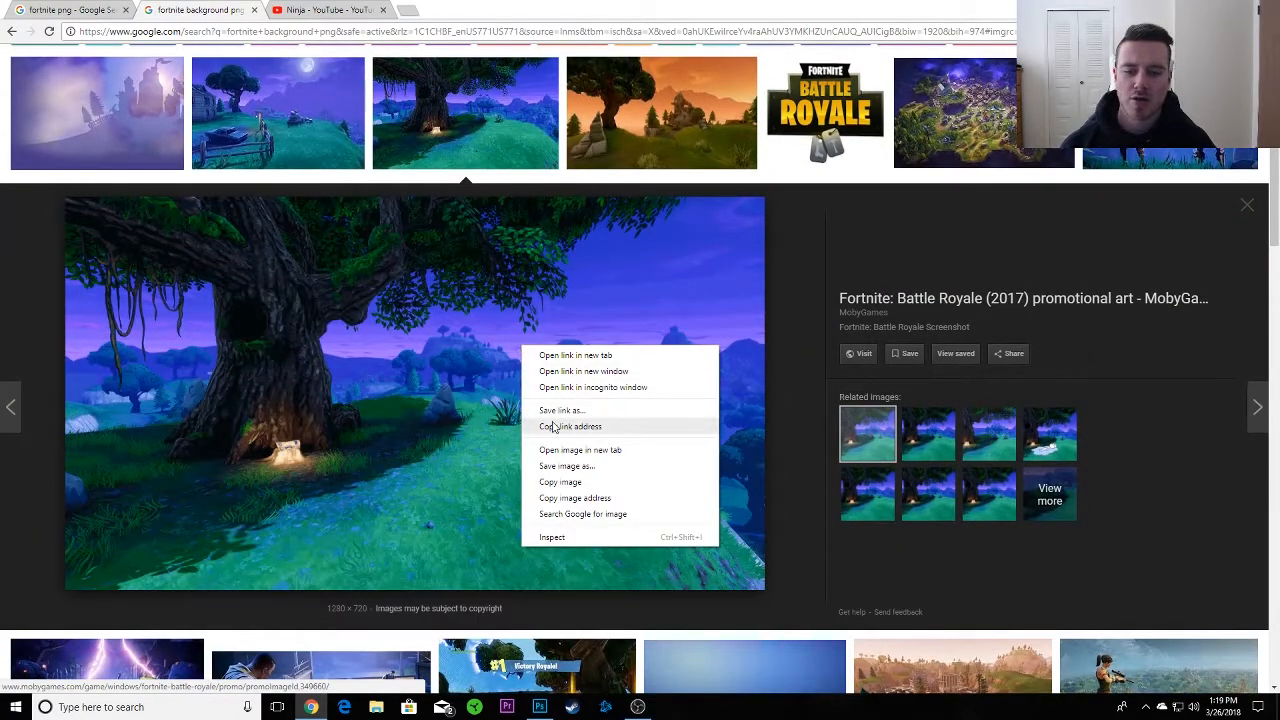
{"action": "left_click", "coordinate": [561, 467]}
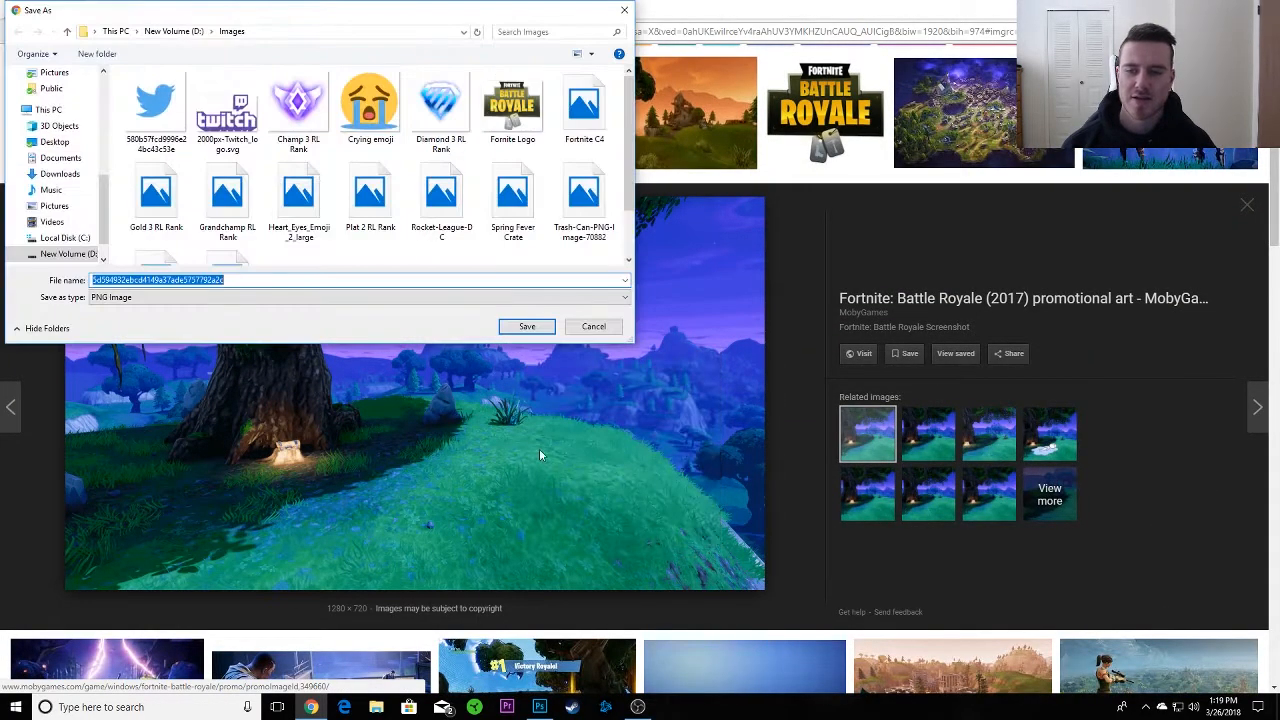
{"action": "scroll", "coordinate": [337, 250], "scroll_direction": "down", "scroll_amount": 1}
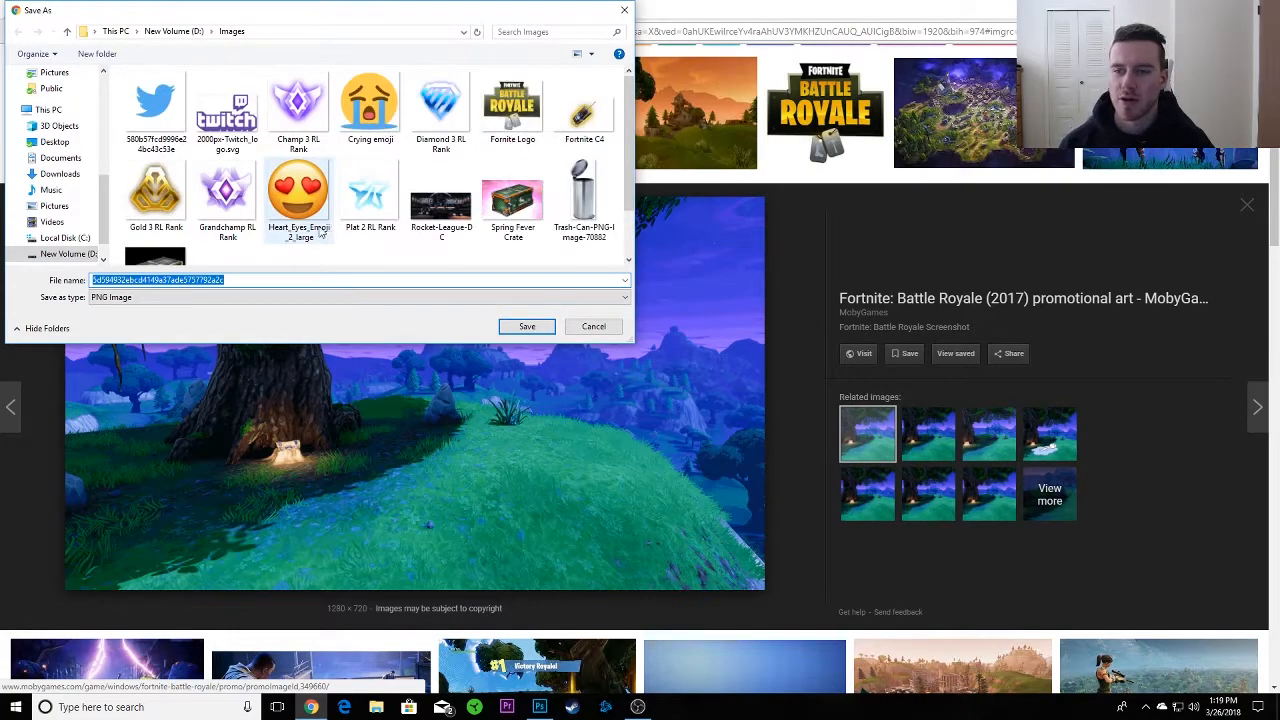
{"action": "type", "text": "for"}
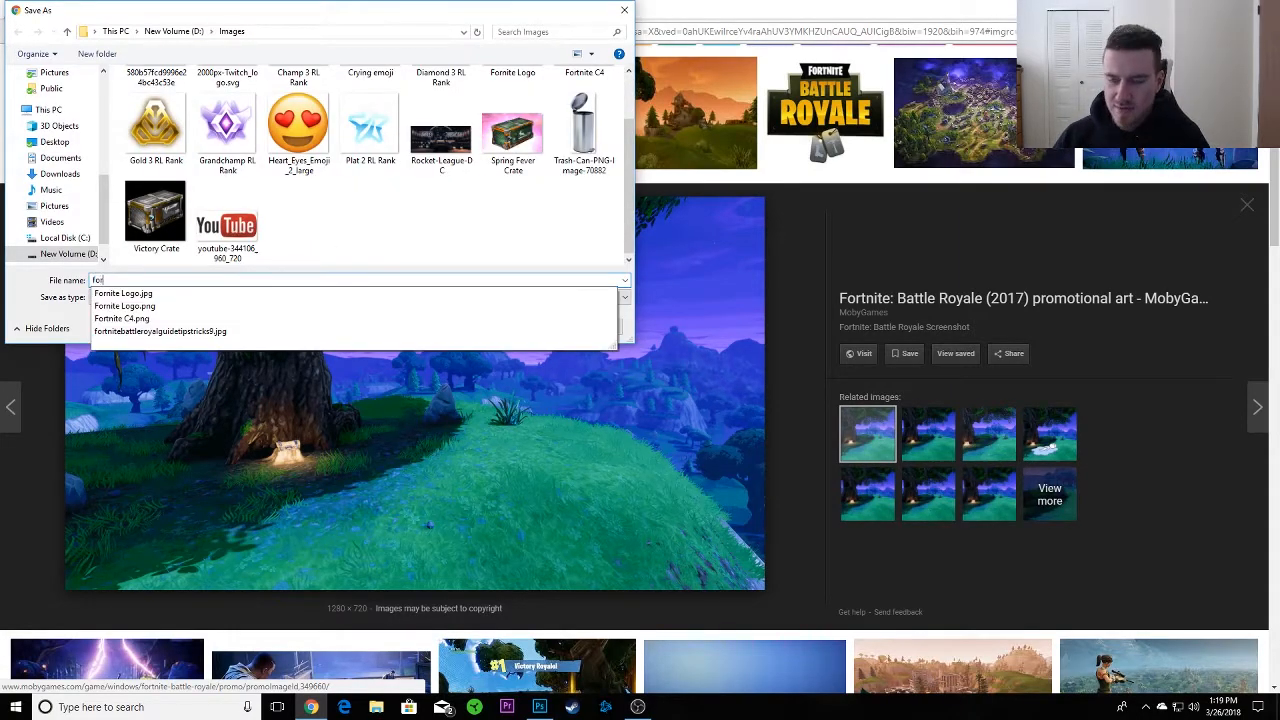
{"action": "type", "text": "tnite background"}
{"action": "key", "text": "Return"}
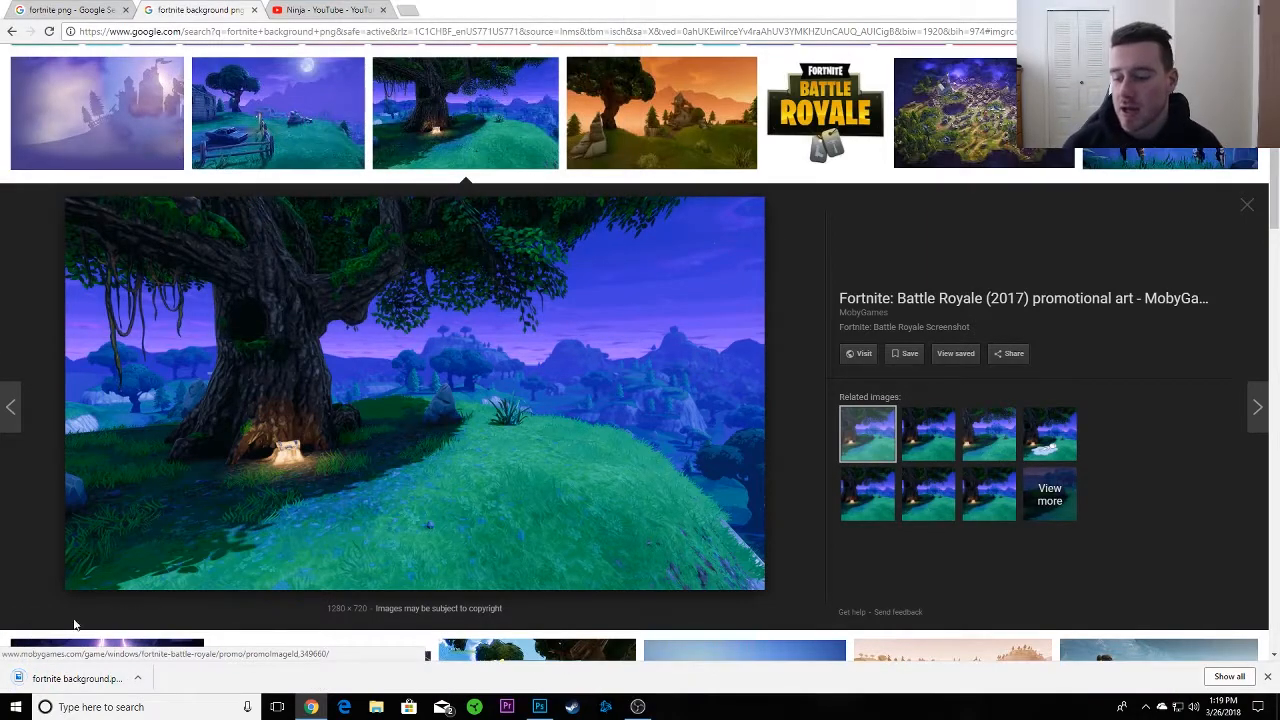
Place the downloaded fortnite background image into the new Photoshop document so it fills the canvas.
{"action": "left_click_drag", "start_coordinate": [78, 680], "coordinate": [457, 390]}
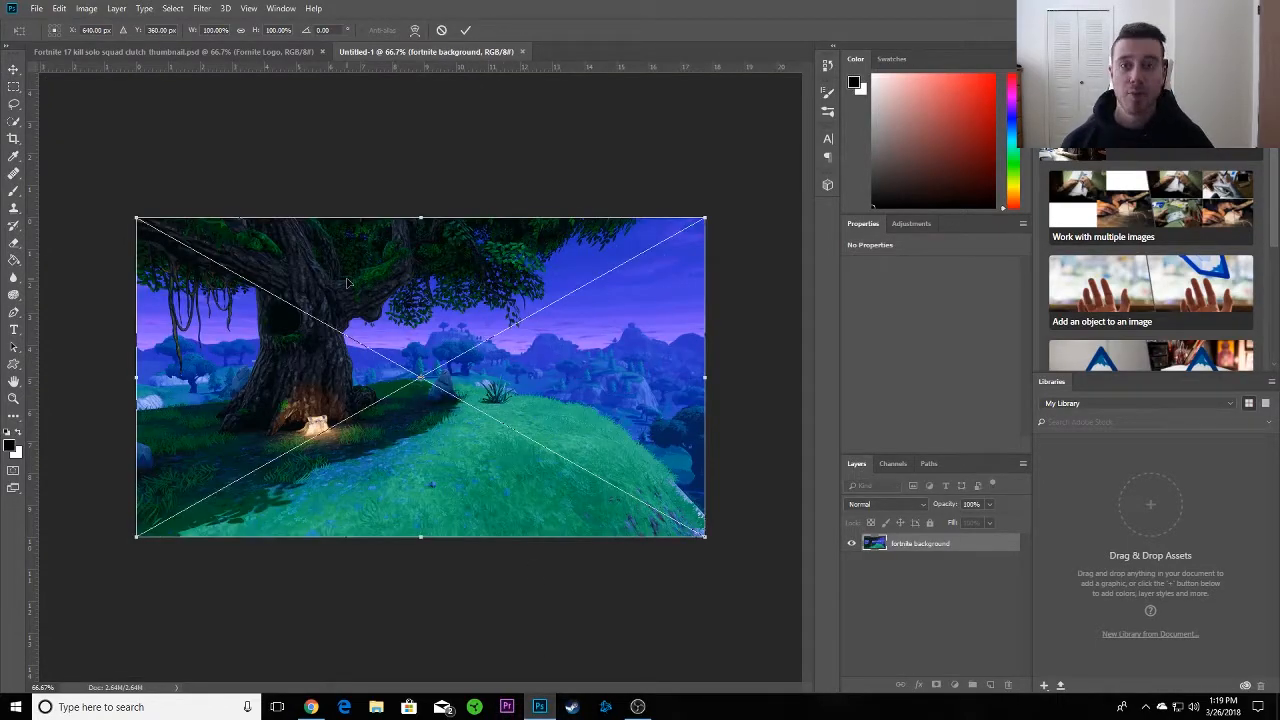
{"action": "key", "text": "Return"}
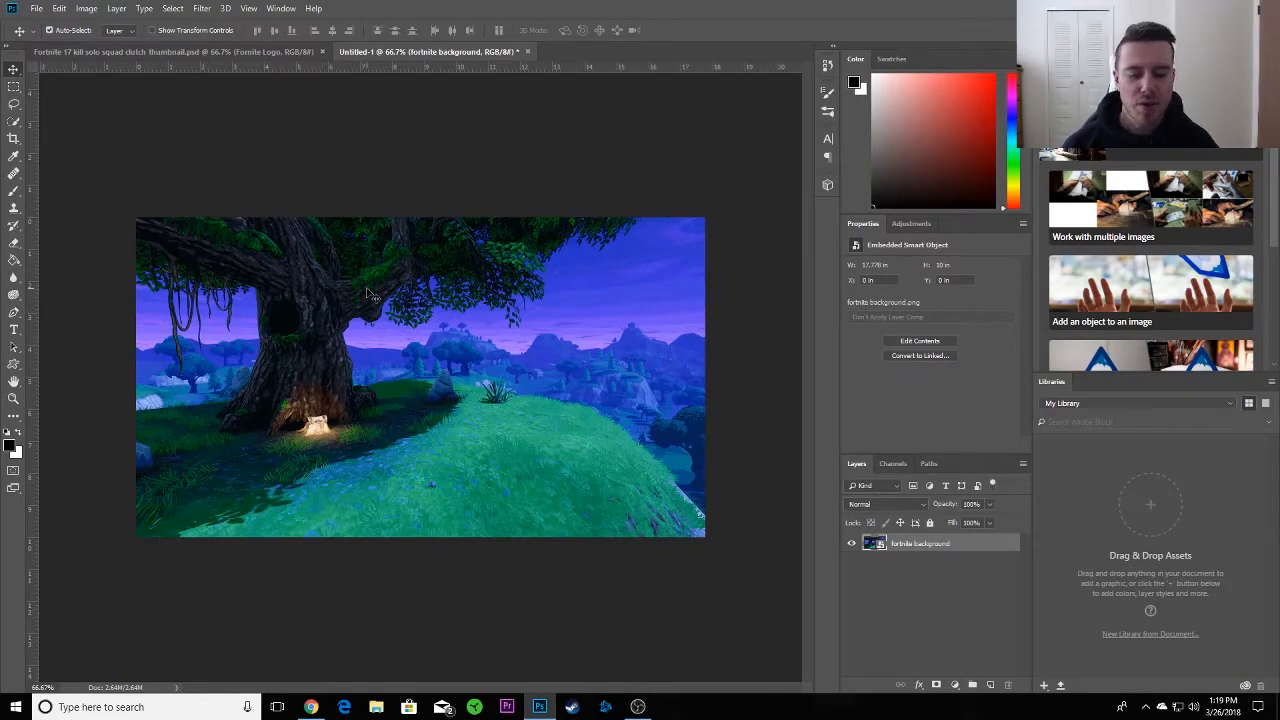
Apply a Gaussian Blur with a radius of 5 pixels to the fortnite background layer.
{"action": "left_click", "coordinate": [206, 8]}
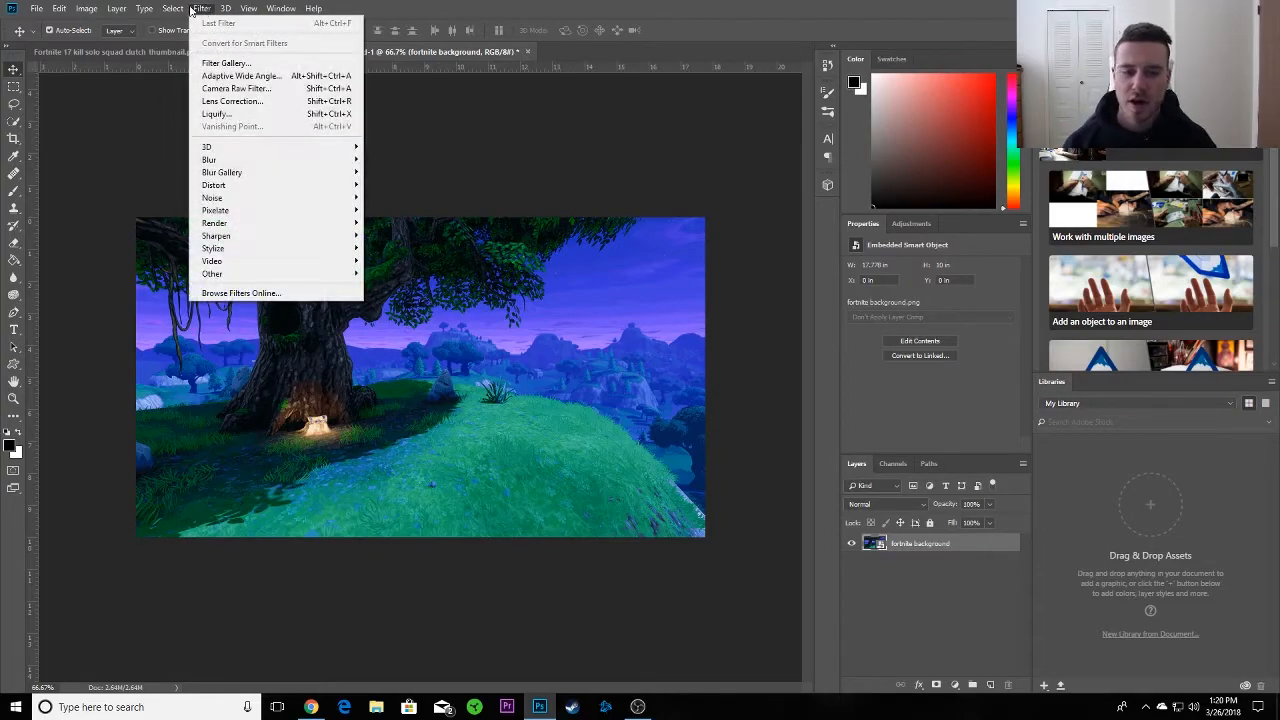
{"action": "mouse_move", "coordinate": [271, 162]}
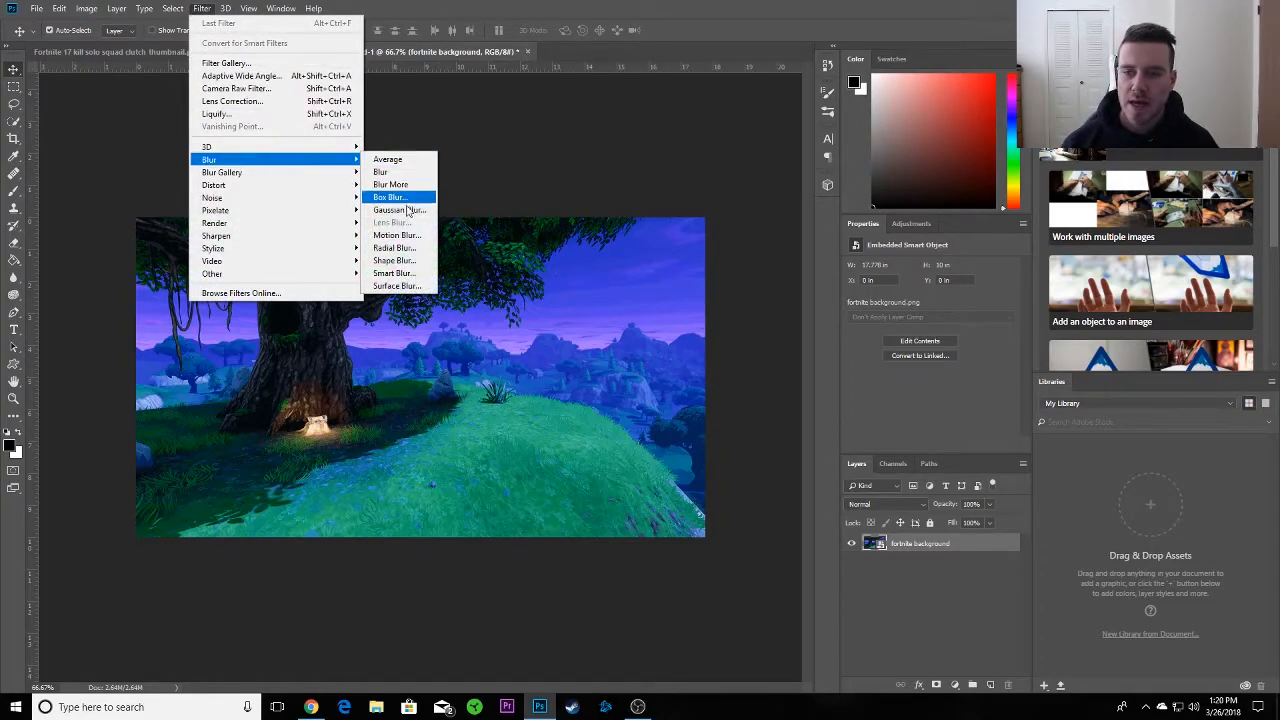
{"action": "left_click", "coordinate": [400, 210]}
{"action": "mouse_move", "coordinate": [561, 350]}
{"action": "left_mouse_down"}
{"action": "mouse_move", "coordinate": [633, 346]}
{"action": "mouse_move", "coordinate": [559, 350]}
{"action": "left_mouse_up"}
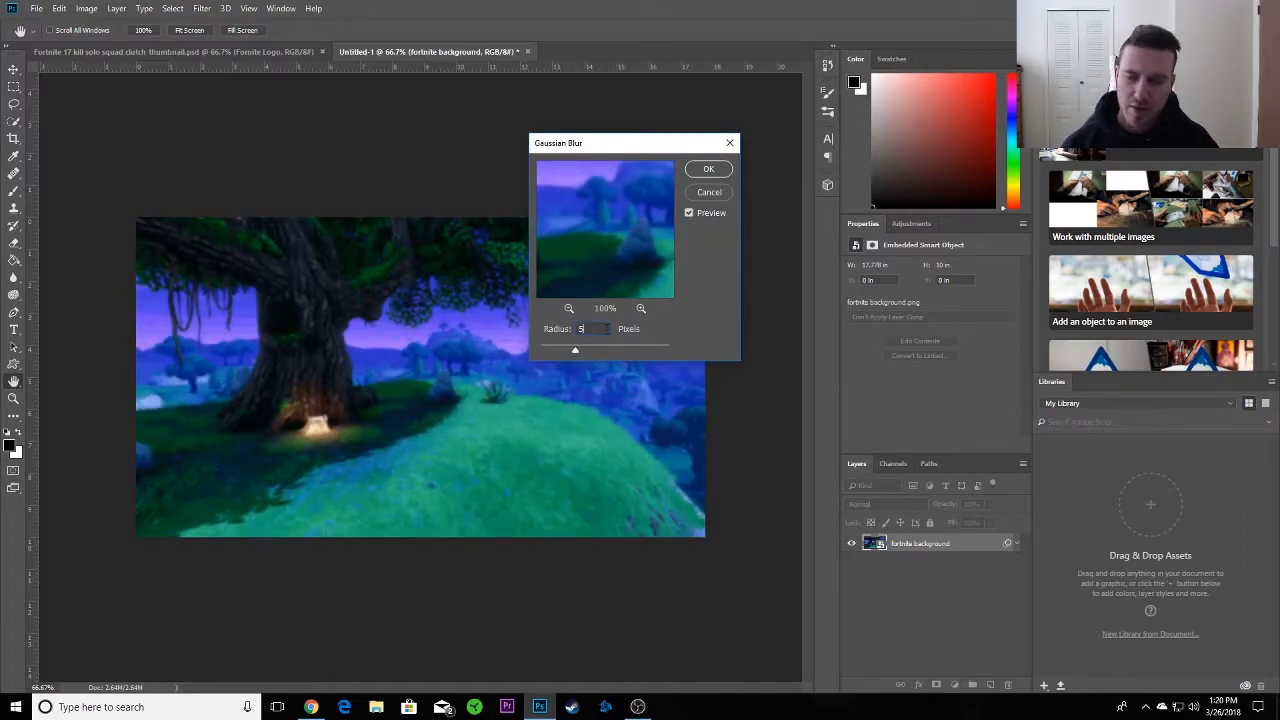
{"action": "type", "text": "5"}
{"action": "key", "text": "Return"}
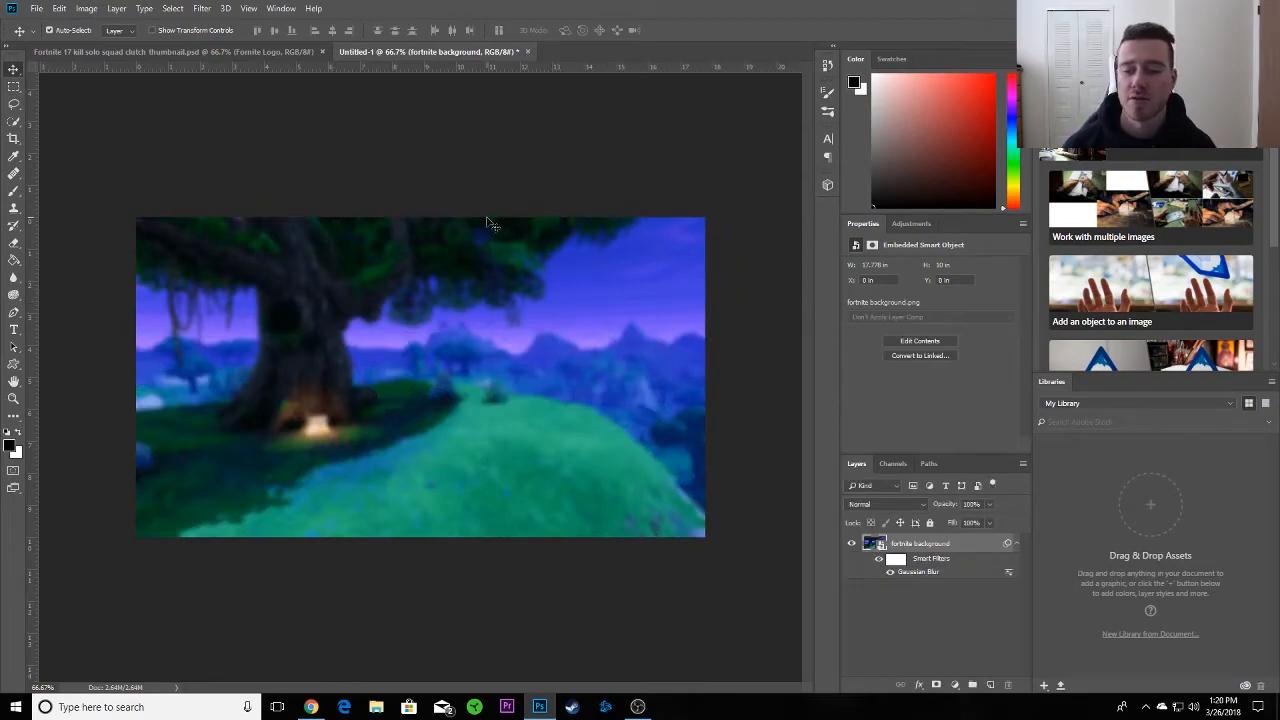
Look at the finished 17 kill solo squad clutch thumbnail for reference and return to the new document.
{"action": "left_click", "coordinate": [172, 60]}
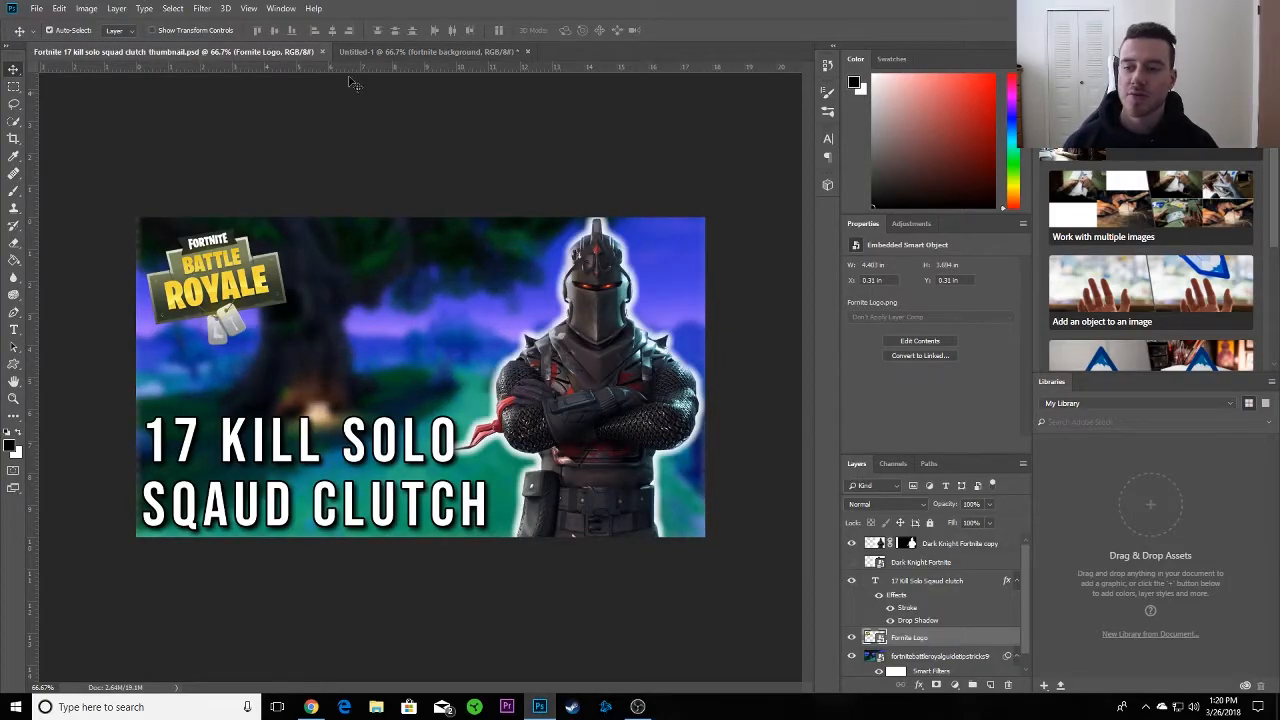
{"action": "left_click", "coordinate": [400, 51]}
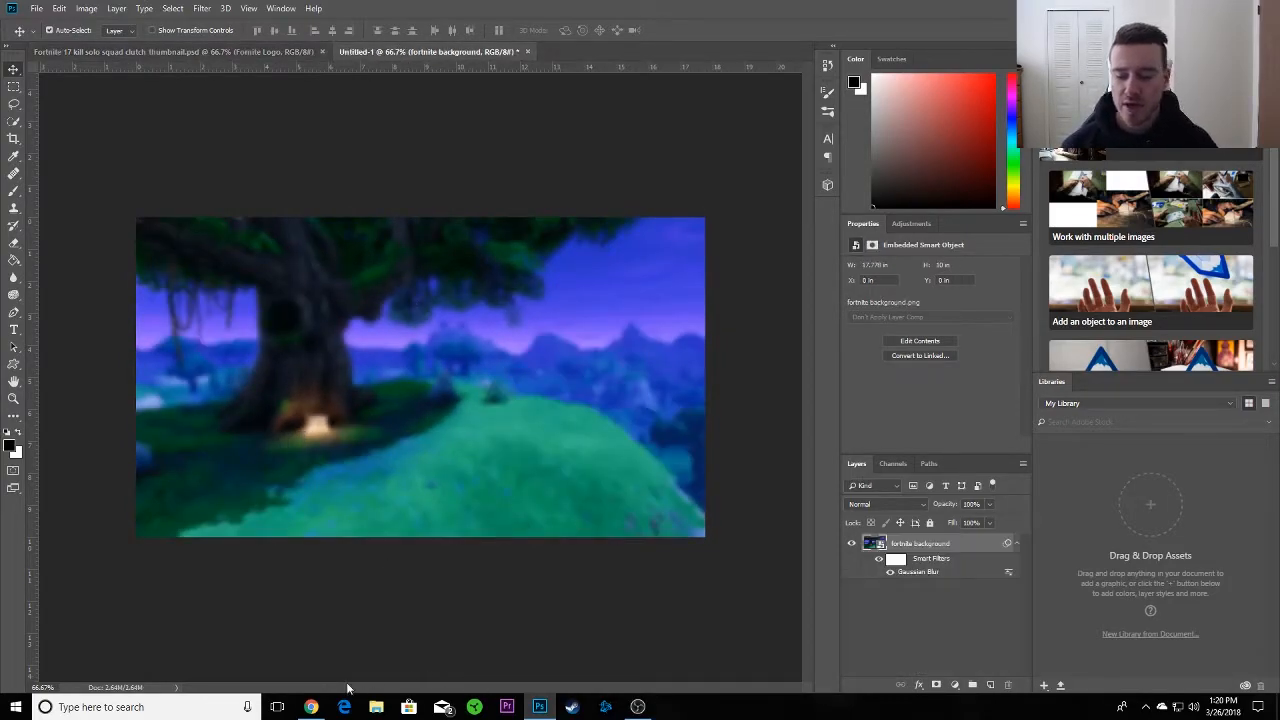
In Chrome, save the Fortnite Battle Royale logo from the "fortnite png" results as "Battle_royale_logo" in the Images folder.
{"action": "left_click", "coordinate": [311, 707]}
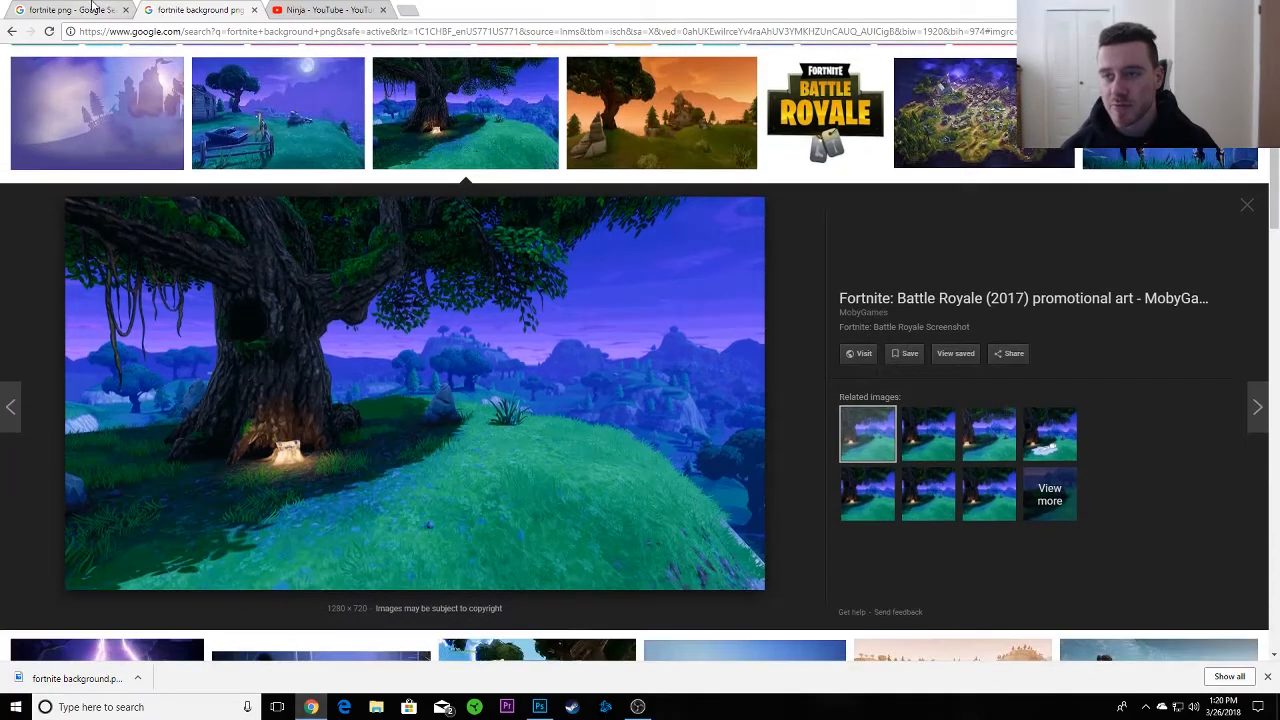
{"action": "left_click", "coordinate": [94, 10]}
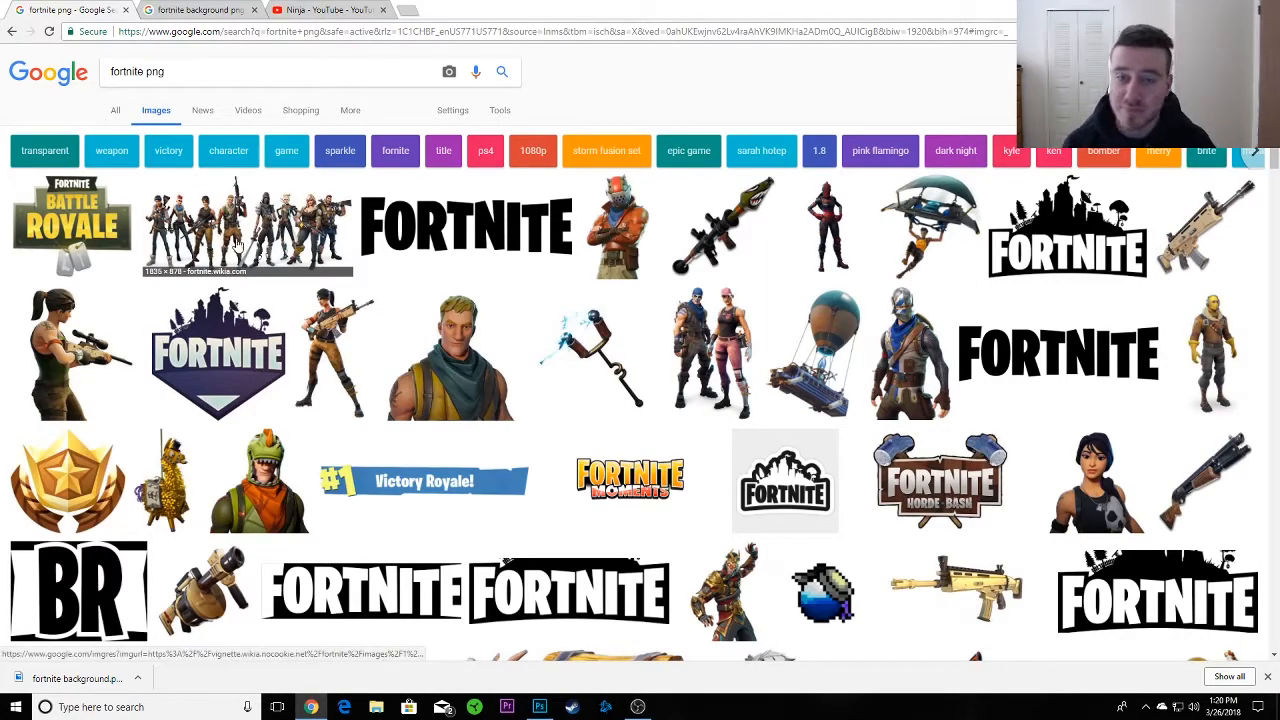
{"action": "left_click", "coordinate": [86, 228]}
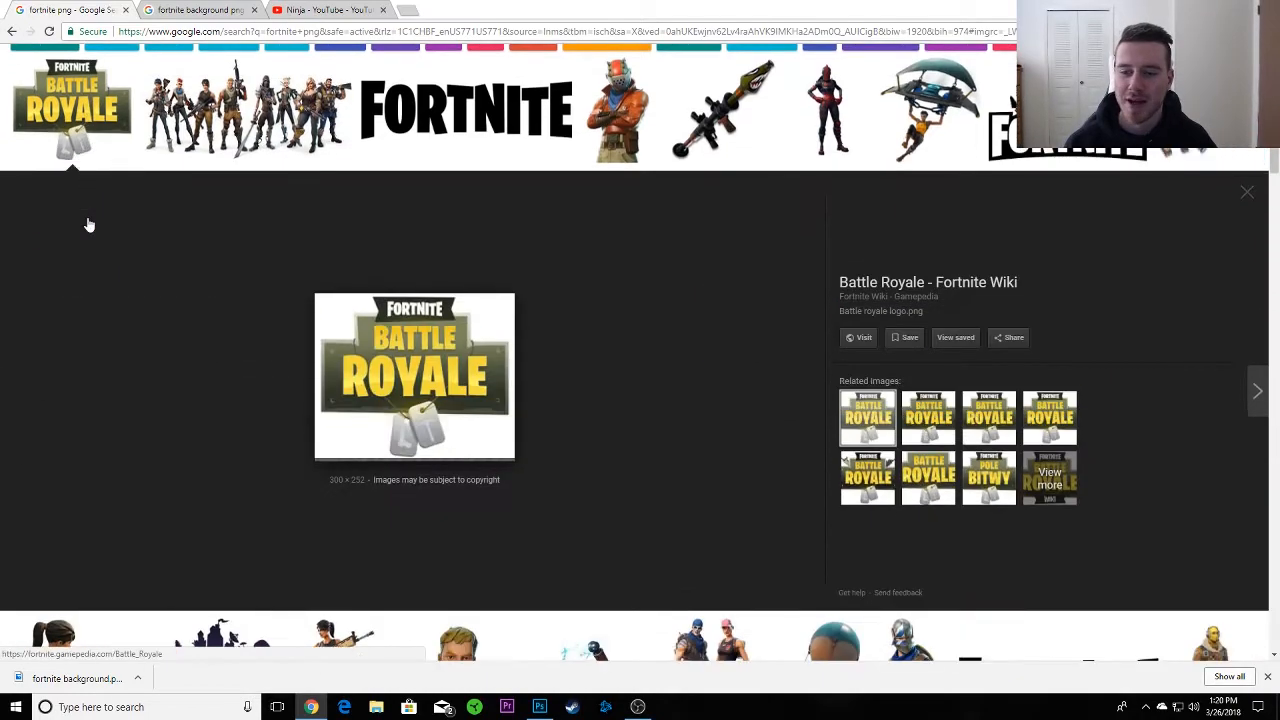
{"action": "right_click", "coordinate": [439, 332]}
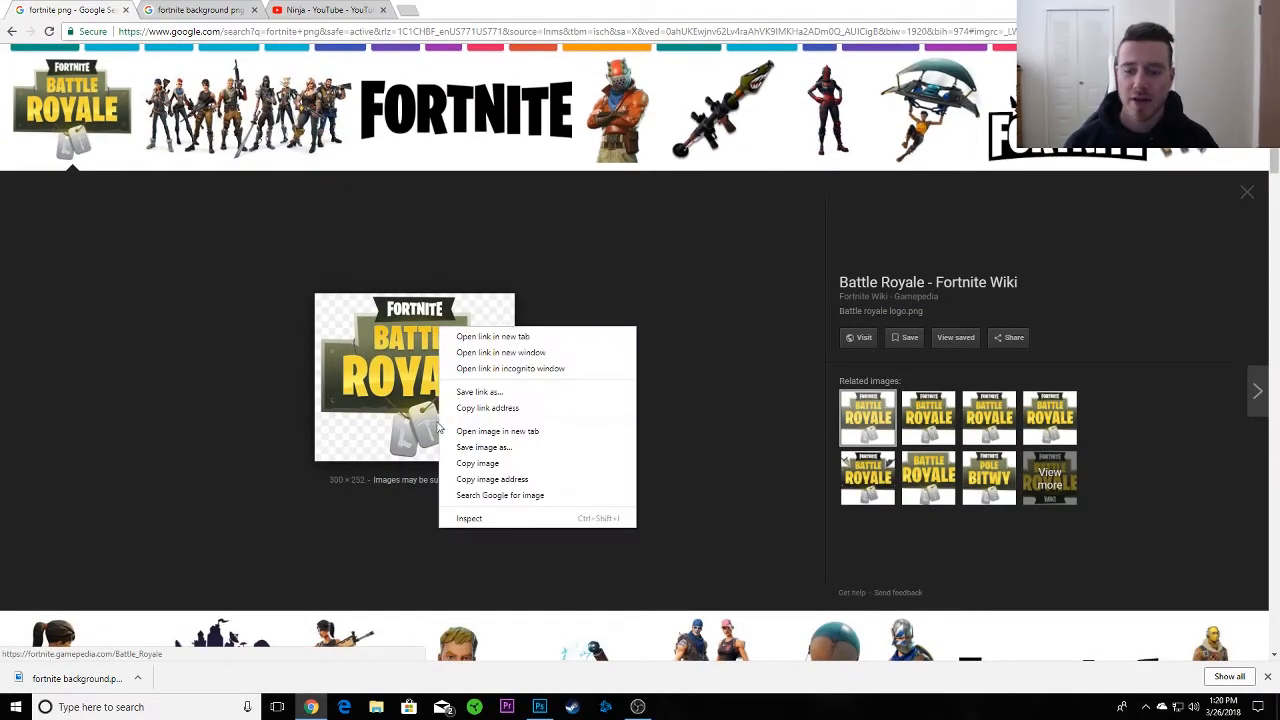
{"action": "left_click", "coordinate": [481, 447]}
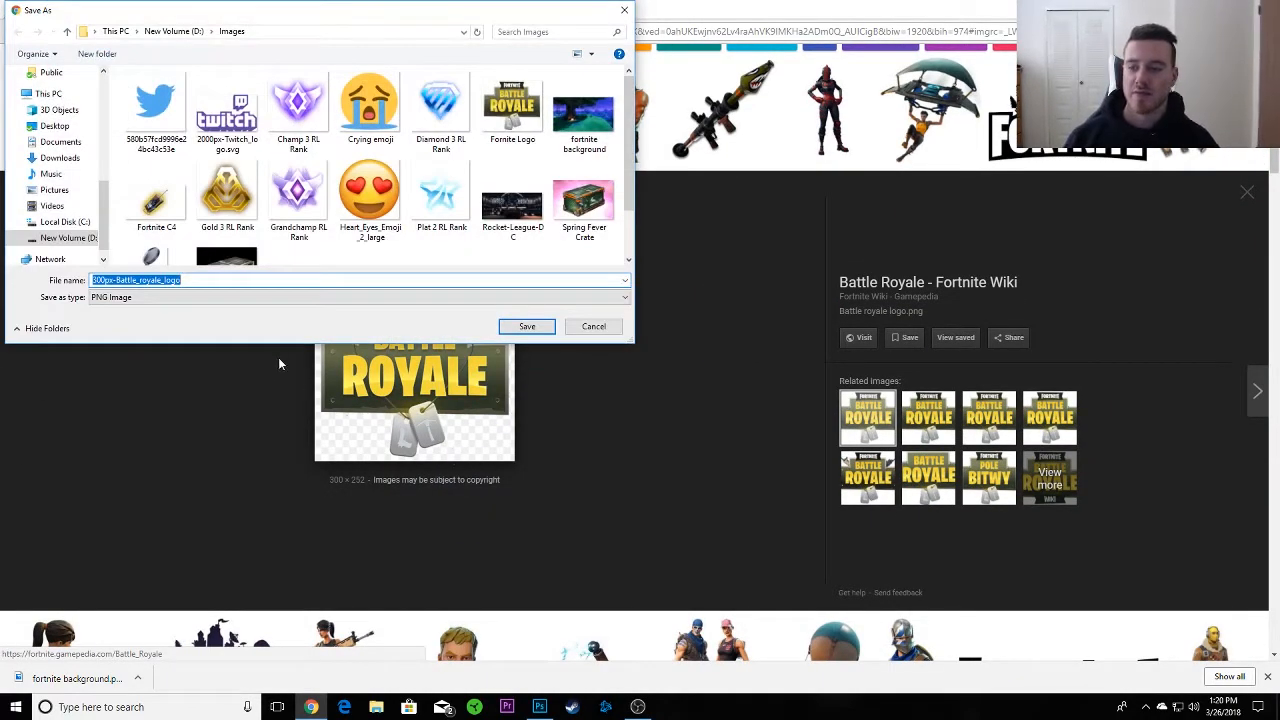
{"action": "left_click_drag", "start_coordinate": [117, 281], "coordinate": [62, 285]}
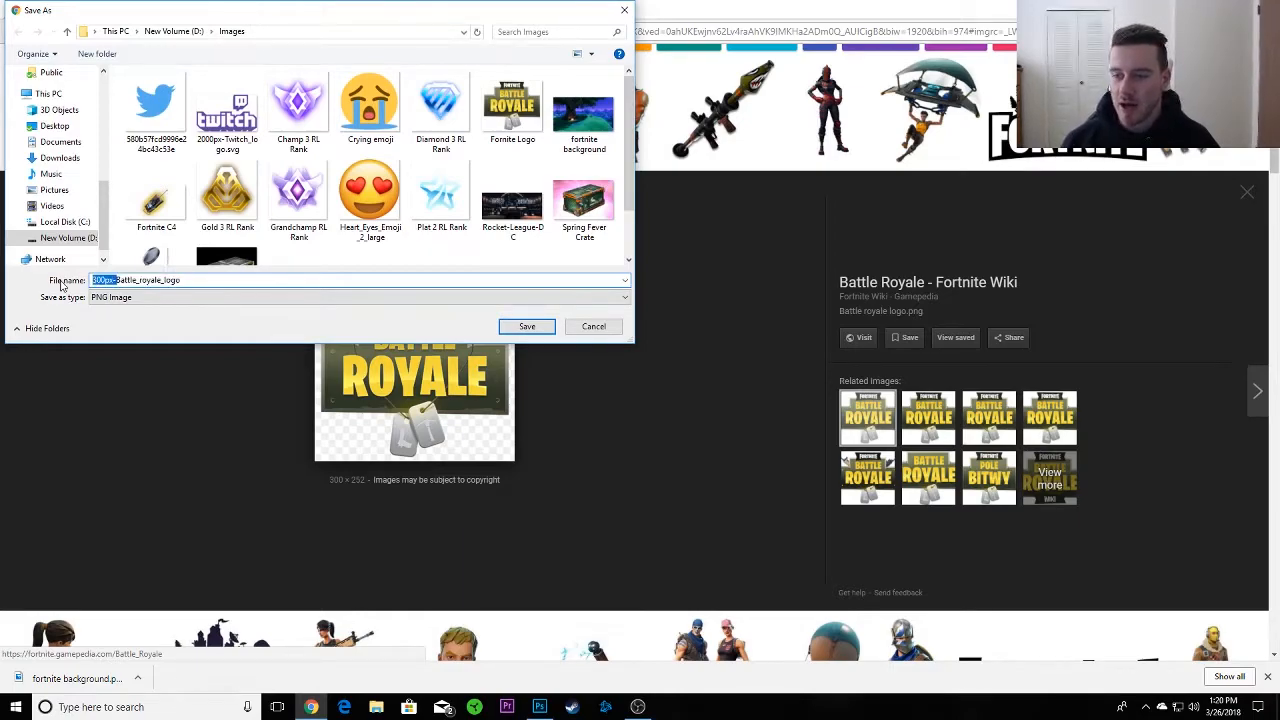
{"action": "key", "text": "BackSpace"}
{"action": "key", "text": "Return"}
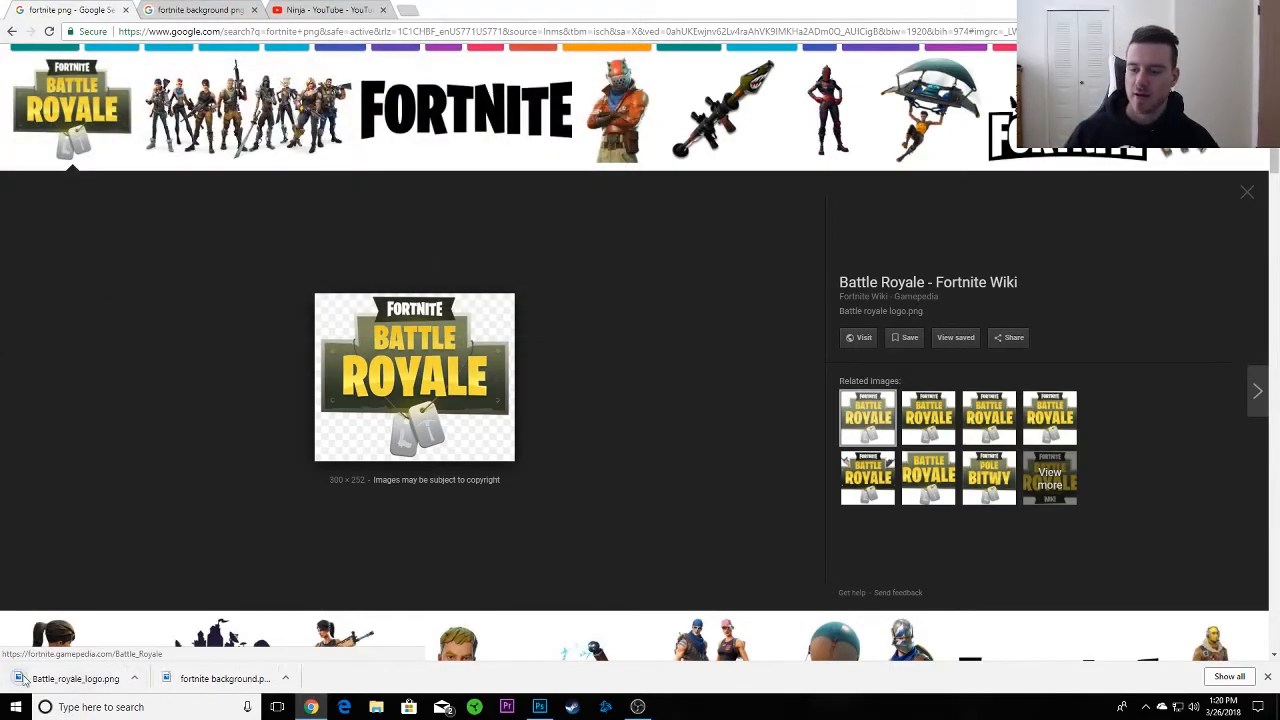
Place the Battle Royale logo in the upper-left corner of the Photoshop canvas, rotated about 11° counterclockwise.
{"action": "left_click_drag", "start_coordinate": [88, 680], "coordinate": [221, 273]}
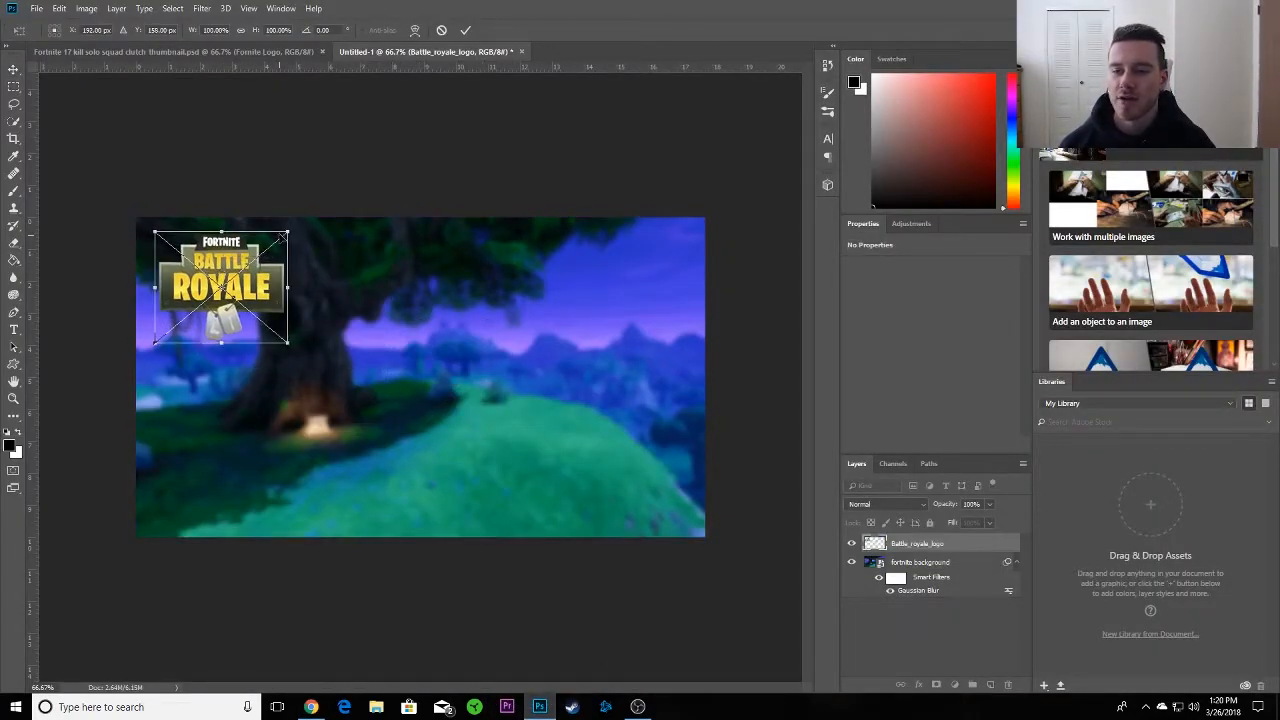
{"action": "left_click_drag", "start_coordinate": [300, 228], "coordinate": [318, 196]}
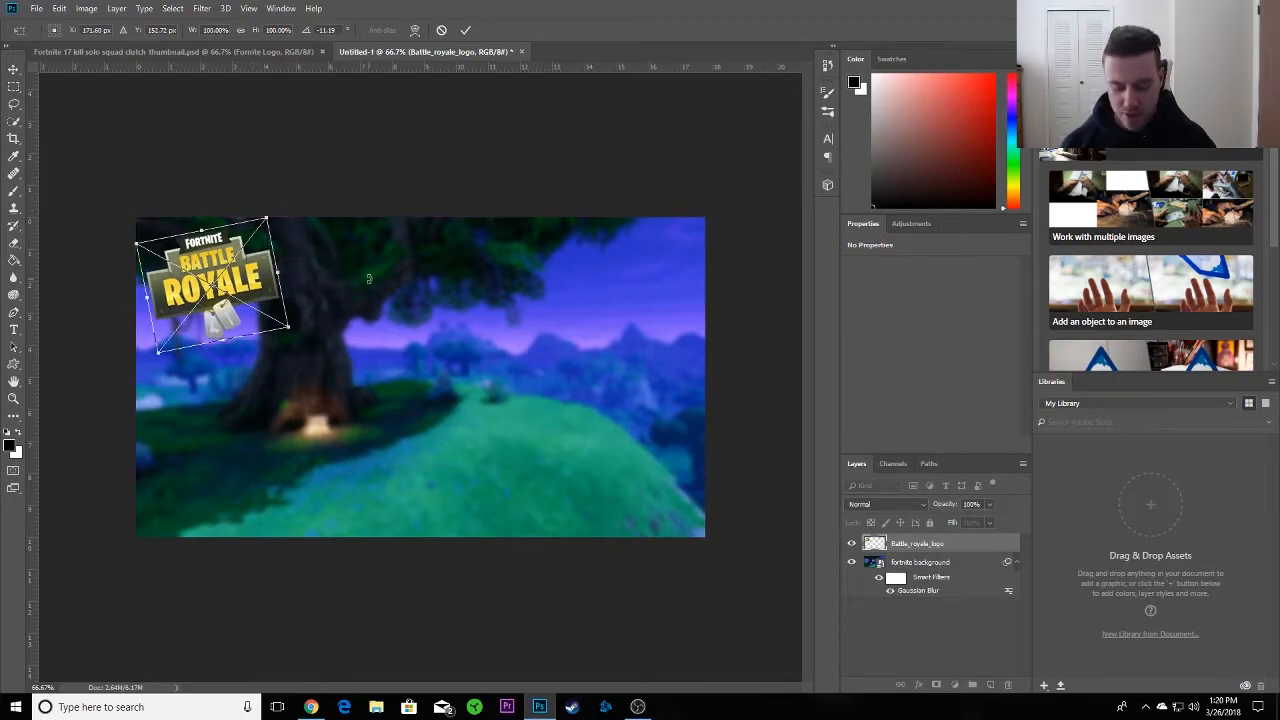
{"action": "key", "text": "Return"}
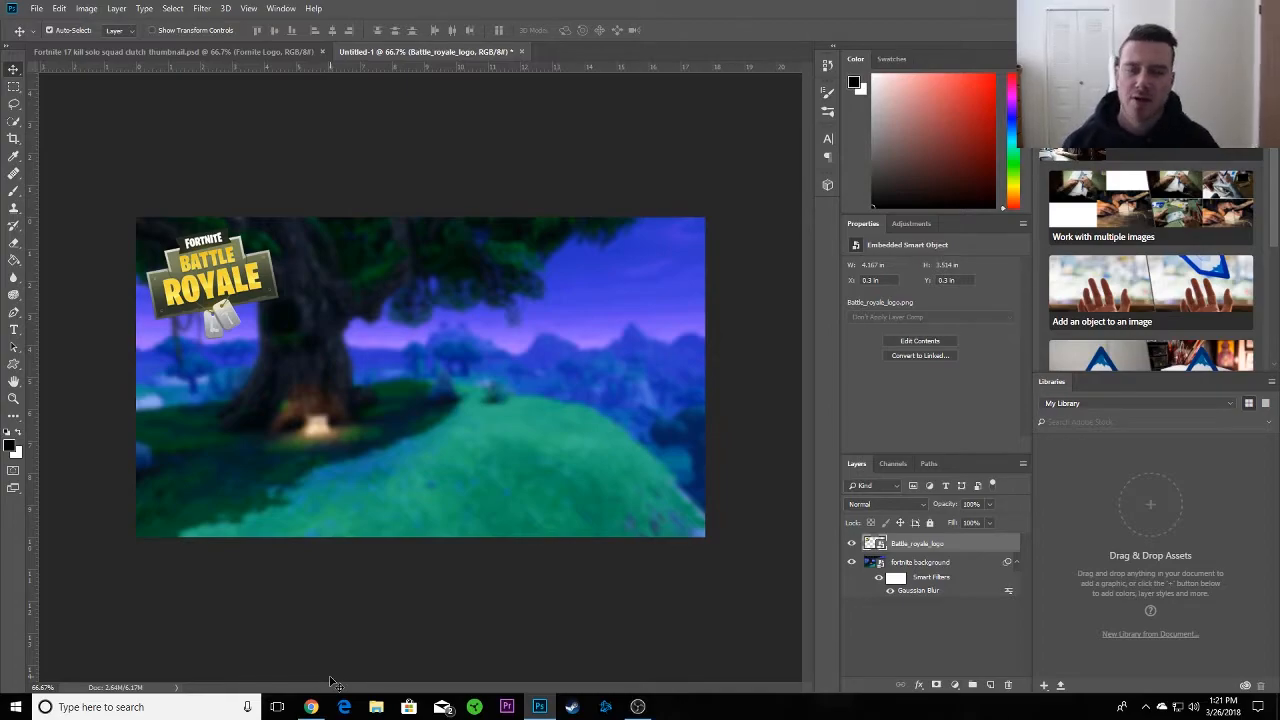
In Chrome, look through the "fortnite png" image results for a character and open the preview of the green dino Rex outfit.
{"action": "left_click", "coordinate": [311, 707]}
{"action": "scroll", "coordinate": [554, 320], "scroll_direction": "down", "scroll_amount": 1}
{"action": "left_click", "coordinate": [1248, 196]}
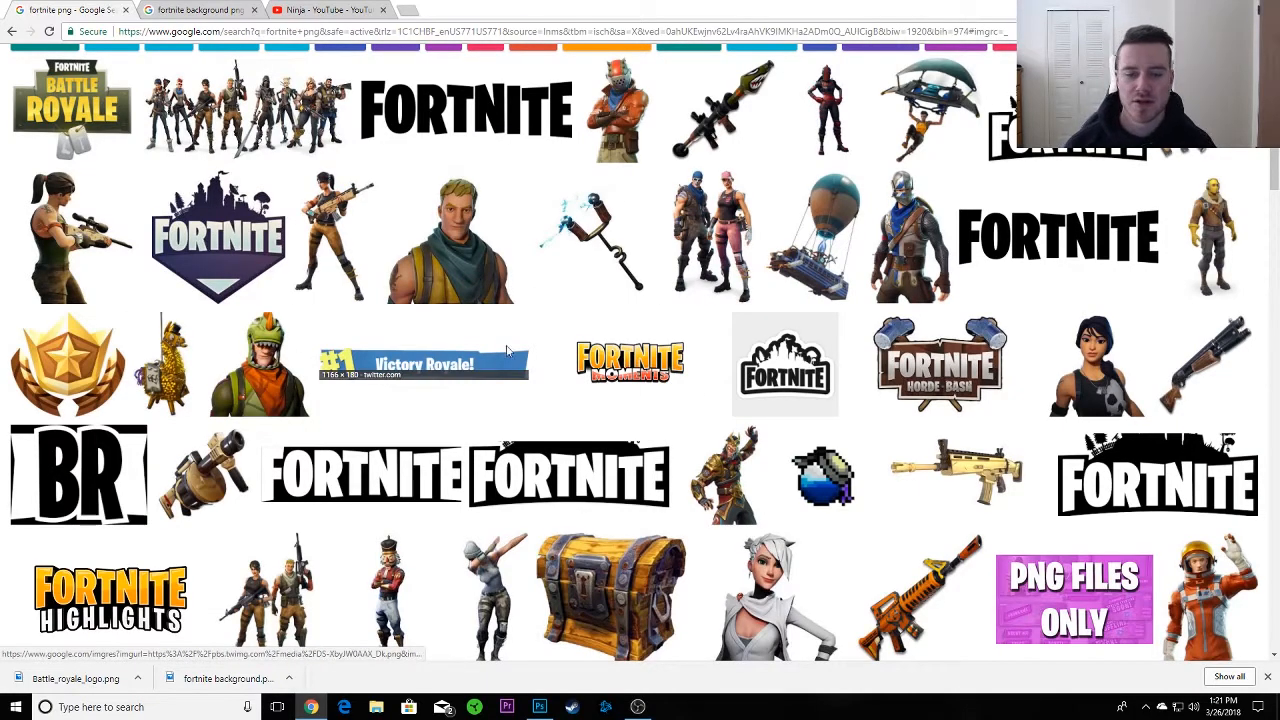
{"action": "scroll", "coordinate": [493, 355], "scroll_direction": "down", "scroll_amount": 3}
{"action": "scroll", "coordinate": [368, 345], "scroll_direction": "down", "scroll_amount": 1}
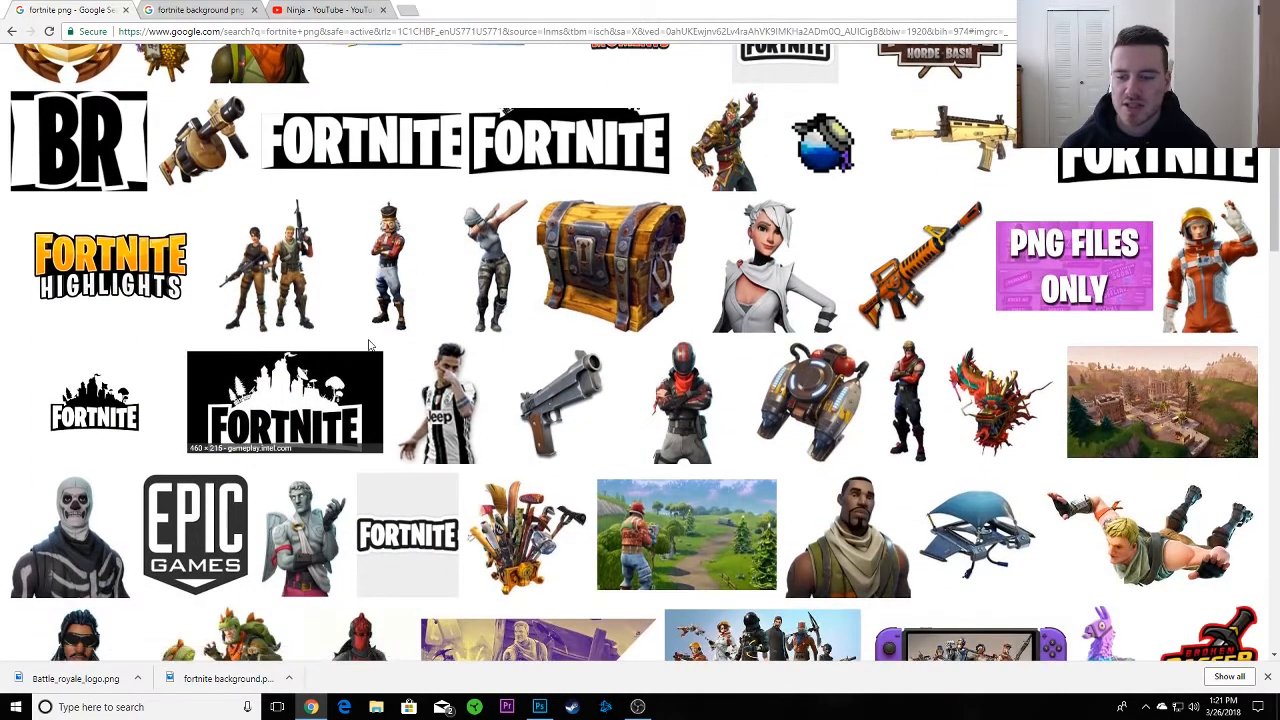
{"action": "scroll", "coordinate": [368, 345], "scroll_direction": "down", "scroll_amount": 2}
{"action": "scroll", "coordinate": [408, 337], "scroll_direction": "up", "scroll_amount": 1}
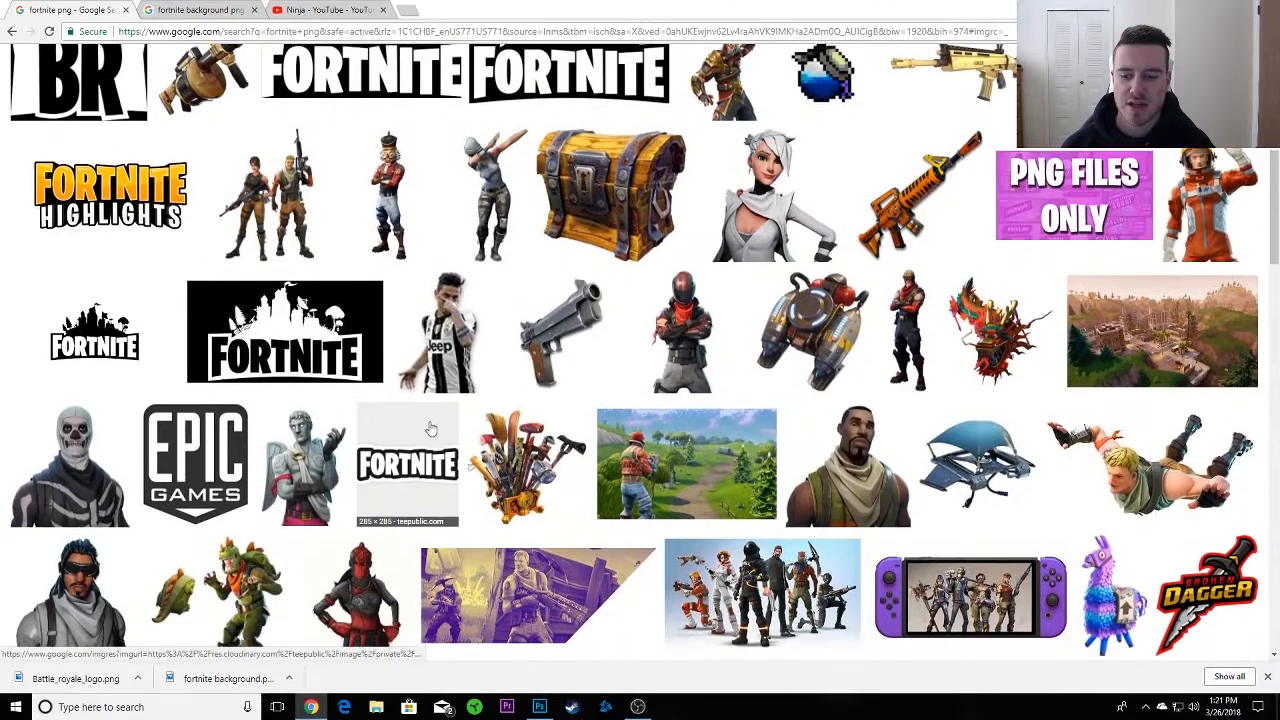
{"action": "scroll", "coordinate": [431, 429], "scroll_direction": "down", "scroll_amount": 1}
{"action": "left_click", "coordinate": [368, 455]}
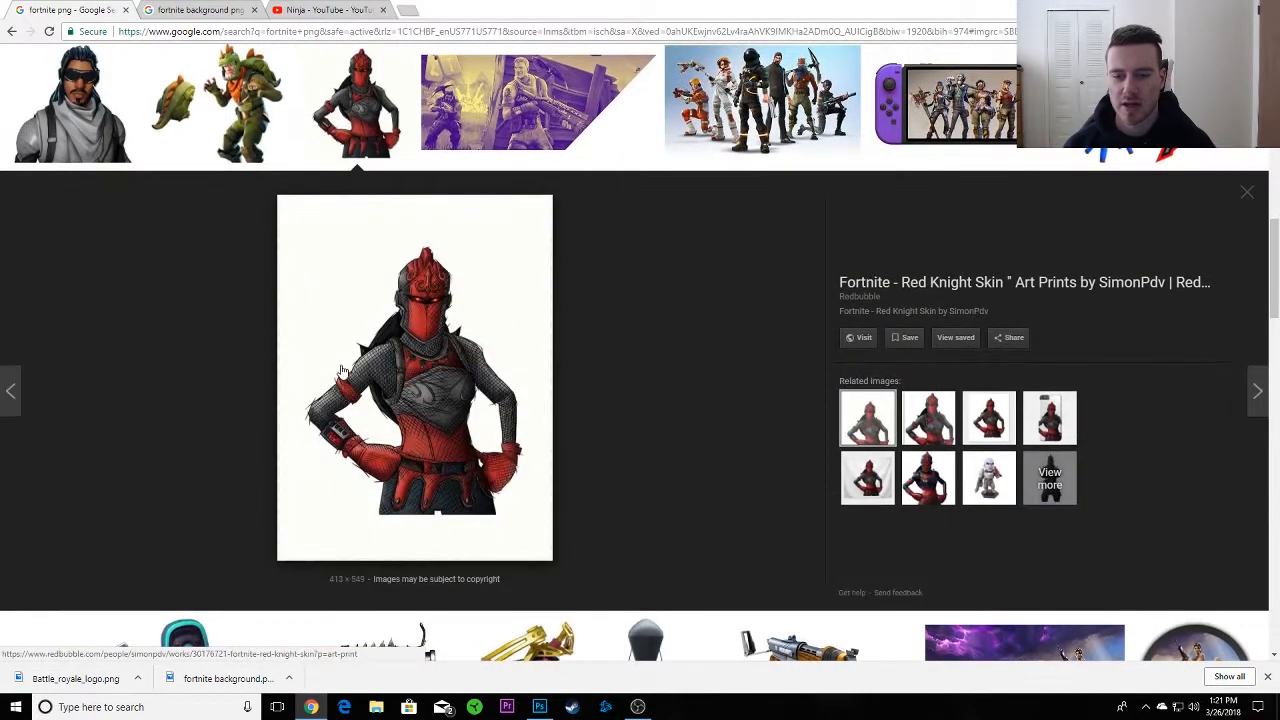
{"action": "left_click", "coordinate": [252, 120]}
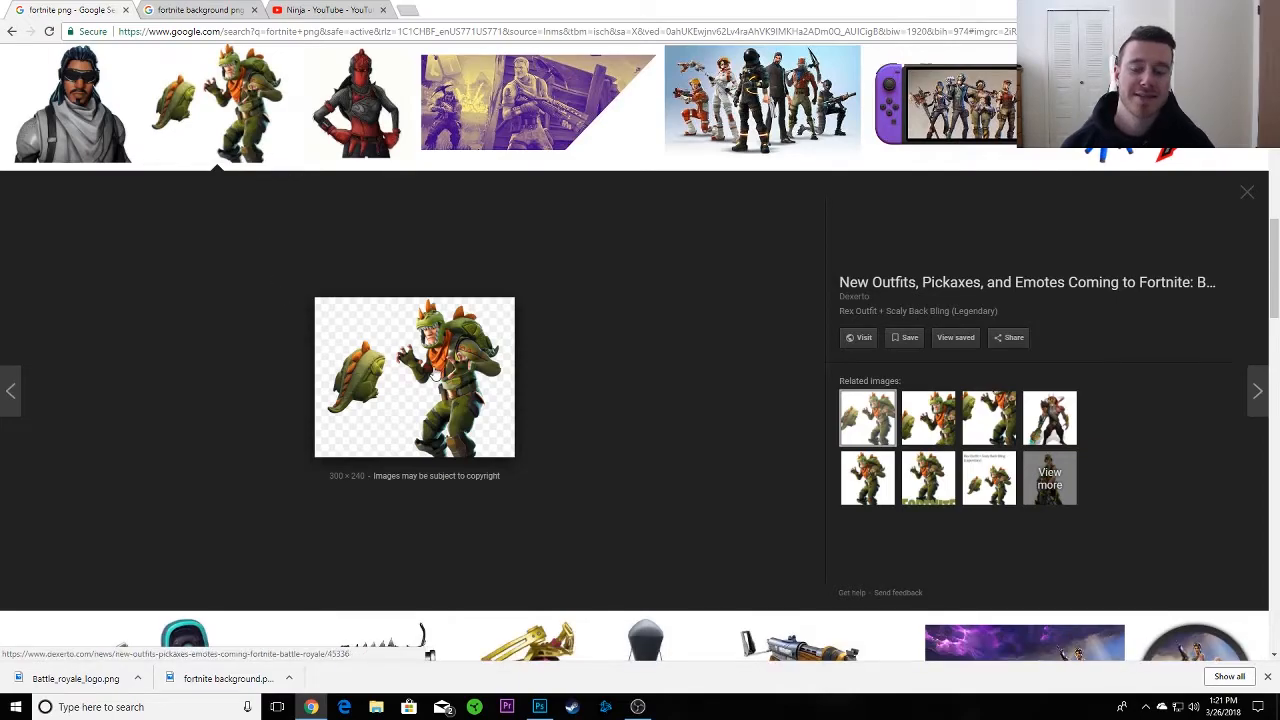
Save the previewed Rex outfit image as "fortnite dino skin" in the Images folder.
{"action": "right_click", "coordinate": [434, 372]}
{"action": "left_click", "coordinate": [472, 487]}
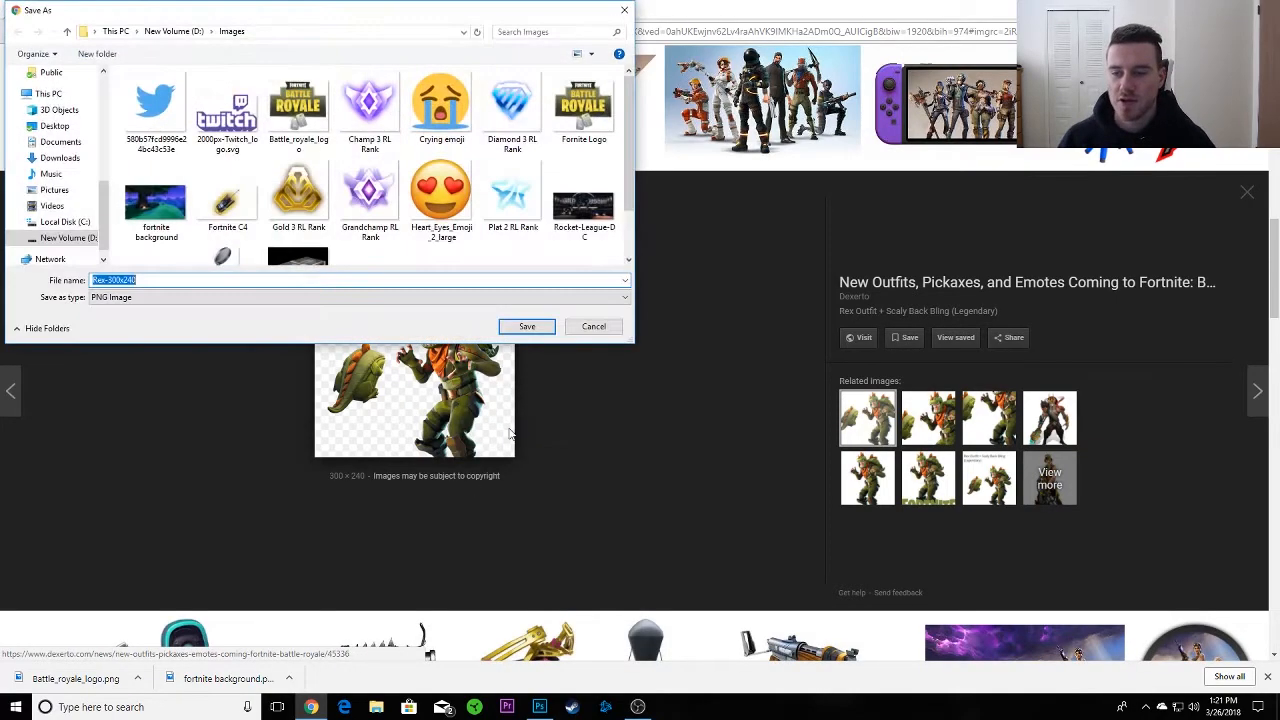
{"action": "type", "text": "d"}
{"action": "key", "text": "BackSpace"}
{"action": "type", "text": "for"}
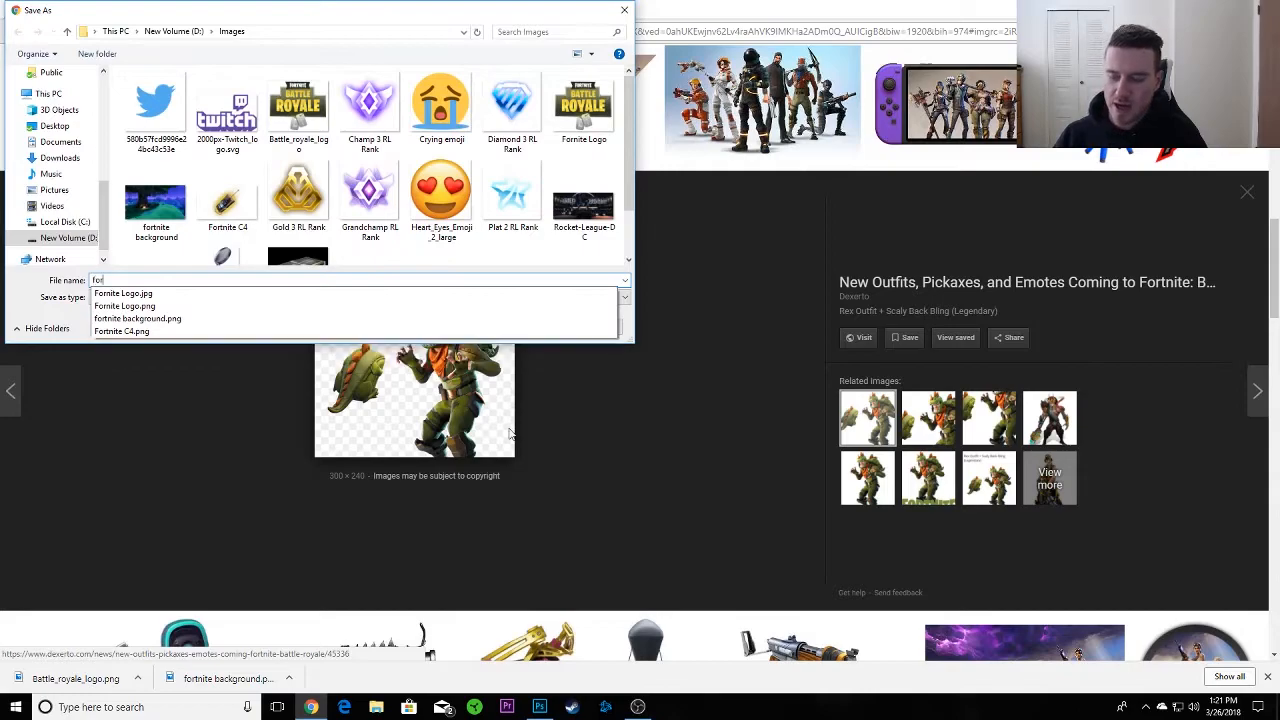
{"action": "type", "text": "tnite dino skin"}
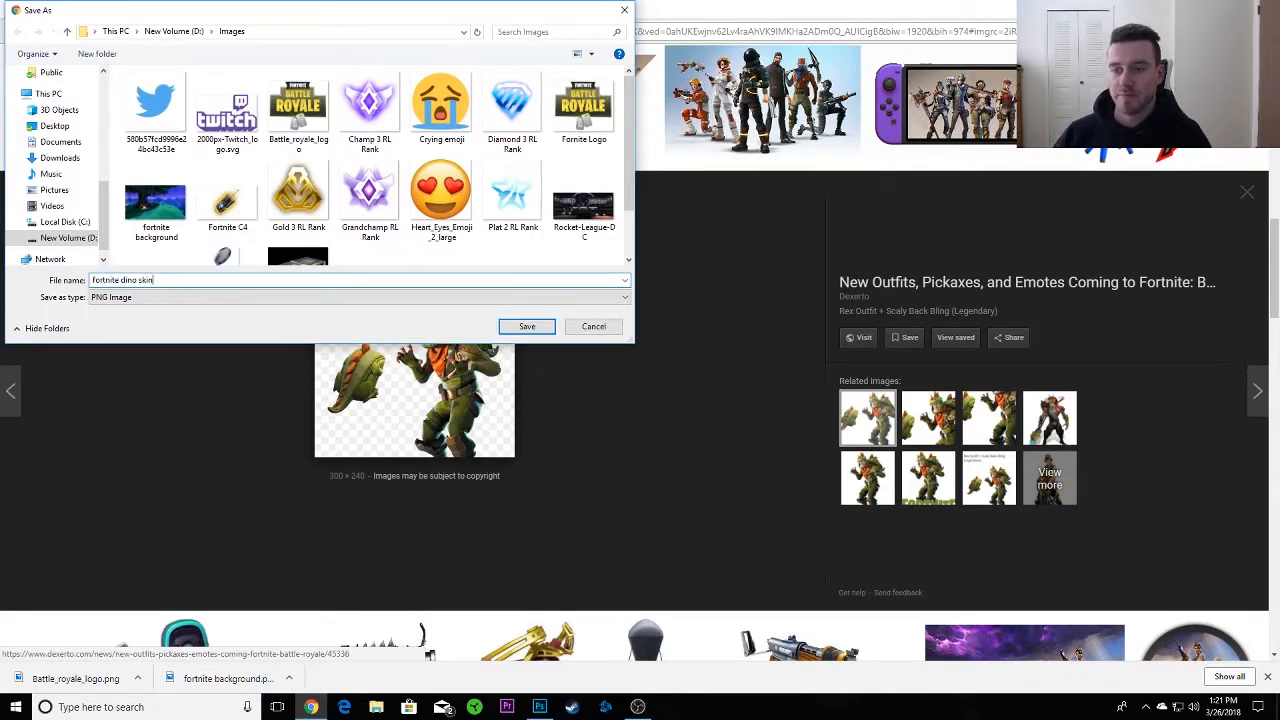
{"action": "key", "text": "Return"}
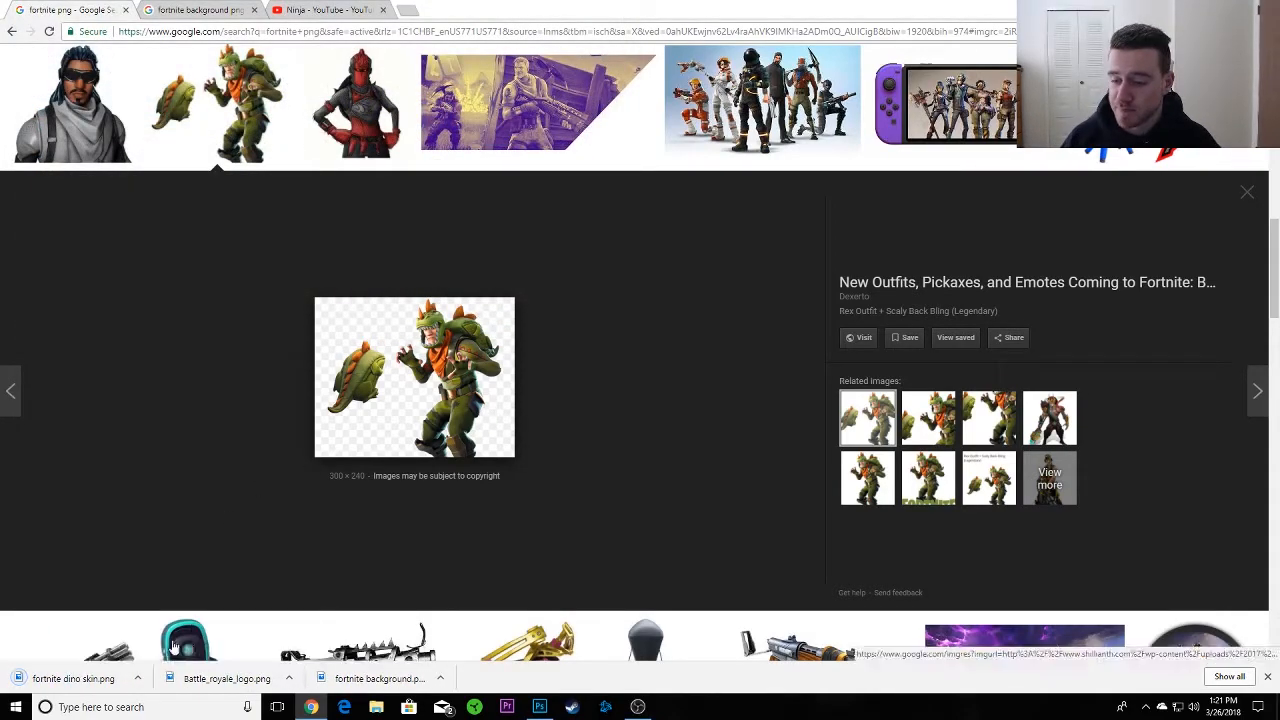
{"action": "left_click_drag", "start_coordinate": [85, 672], "coordinate": [691, 134]}
{"action": "left_click_drag", "start_coordinate": [628, 246], "coordinate": [641, 396]}
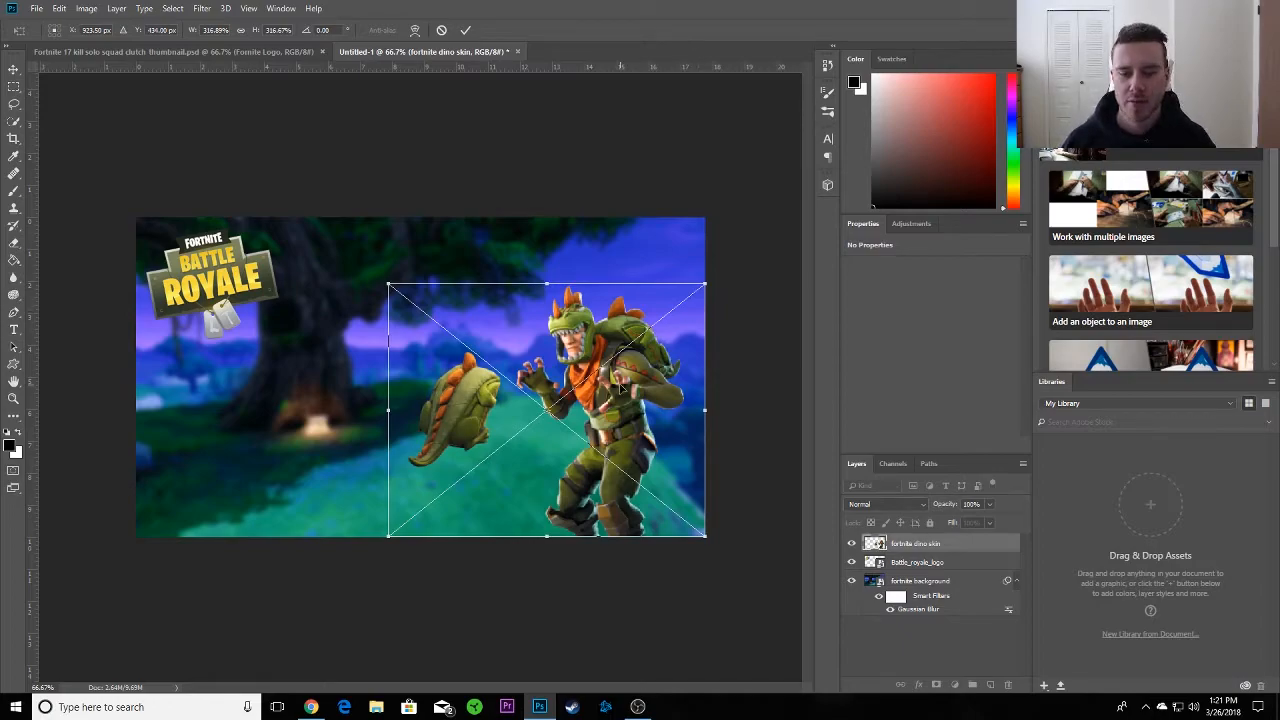
{"action": "left_click_drag", "start_coordinate": [652, 403], "coordinate": [625, 403]}
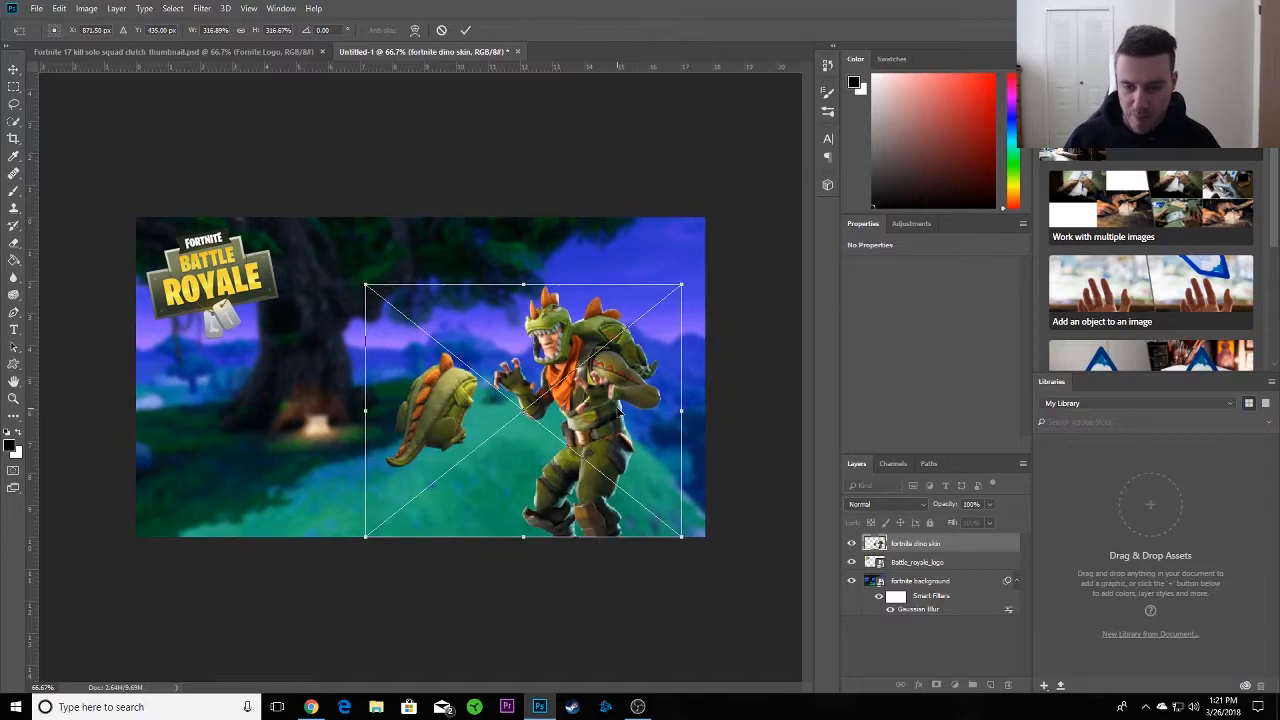
{"action": "key", "text": "Escape"}
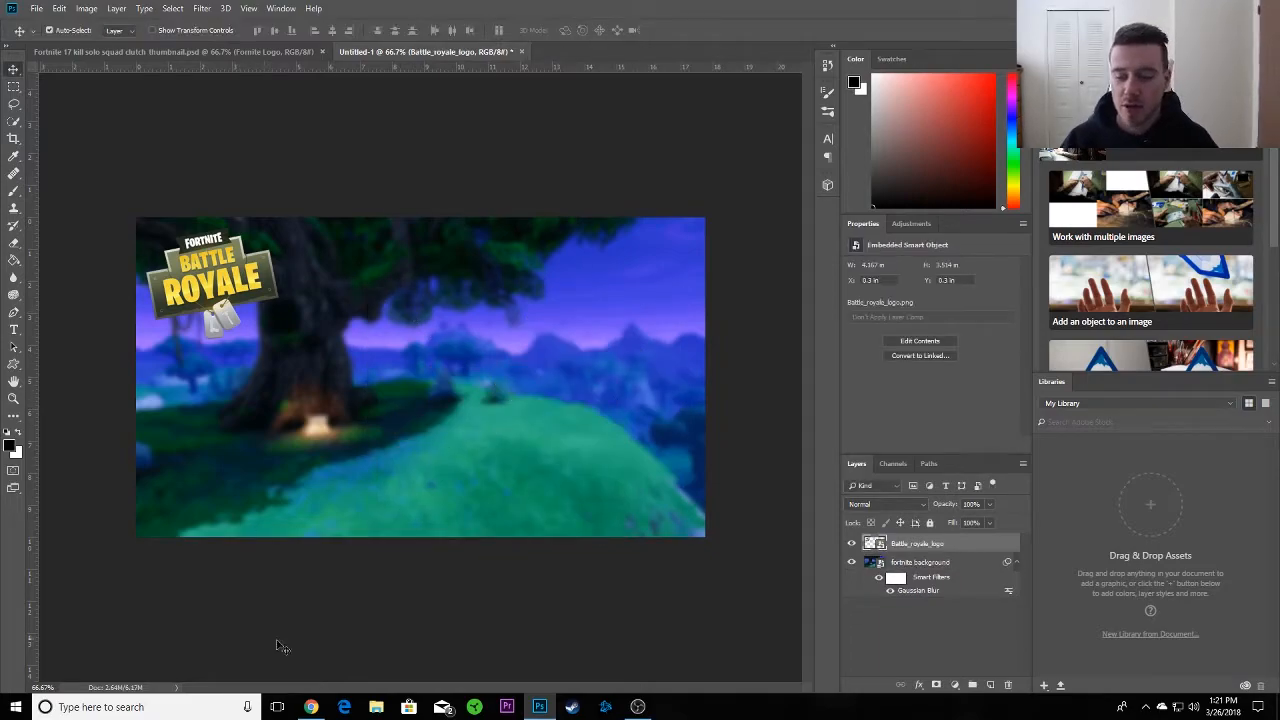
In File Explorer, open the Images folder on the New Volume (D:) drive.
{"action": "left_click", "coordinate": [376, 707]}
{"action": "scroll", "coordinate": [175, 560], "scroll_direction": "down", "scroll_amount": 4}
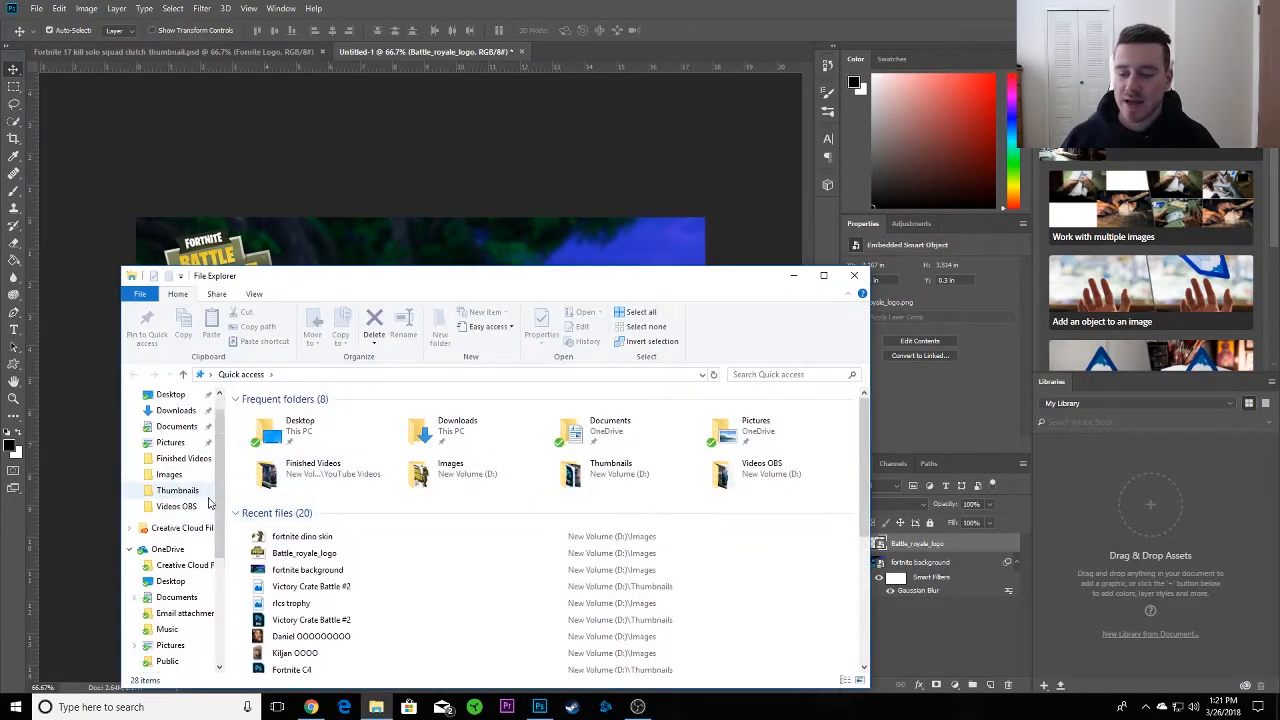
{"action": "scroll", "coordinate": [193, 657], "scroll_direction": "down", "scroll_amount": 2}
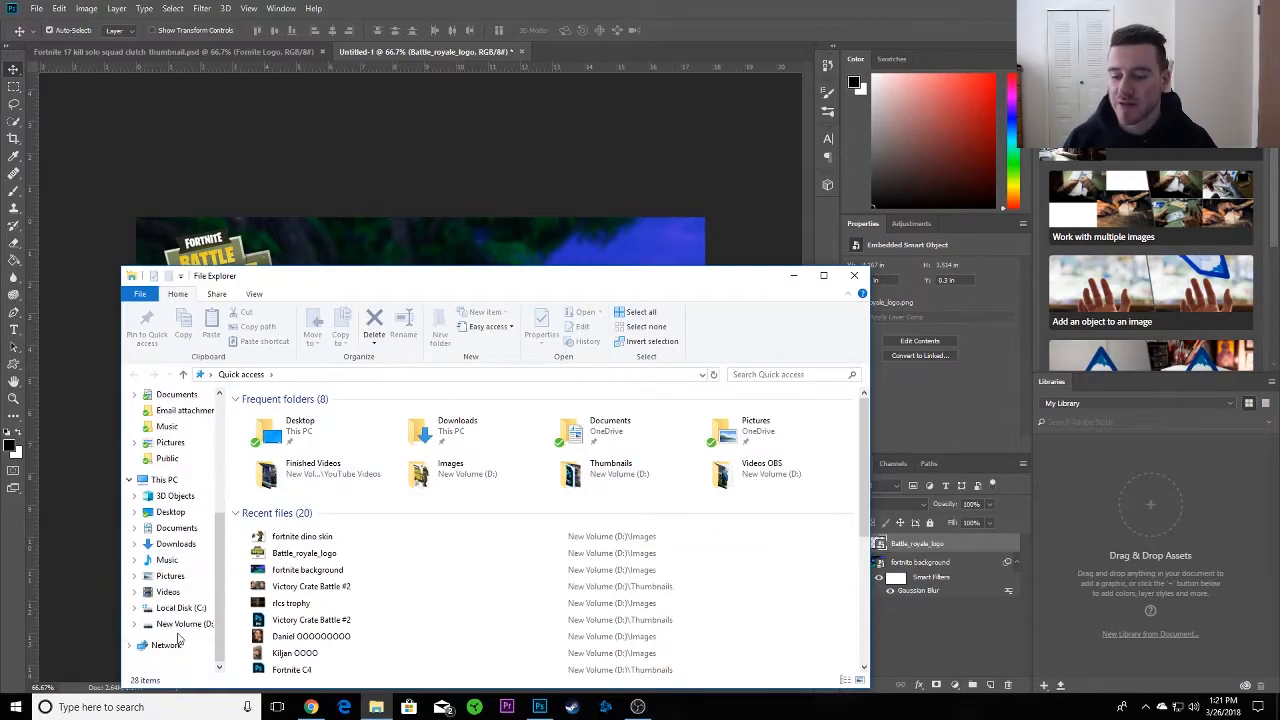
{"action": "left_click", "coordinate": [185, 623]}
{"action": "scroll", "coordinate": [288, 475], "scroll_direction": "down", "scroll_amount": 4}
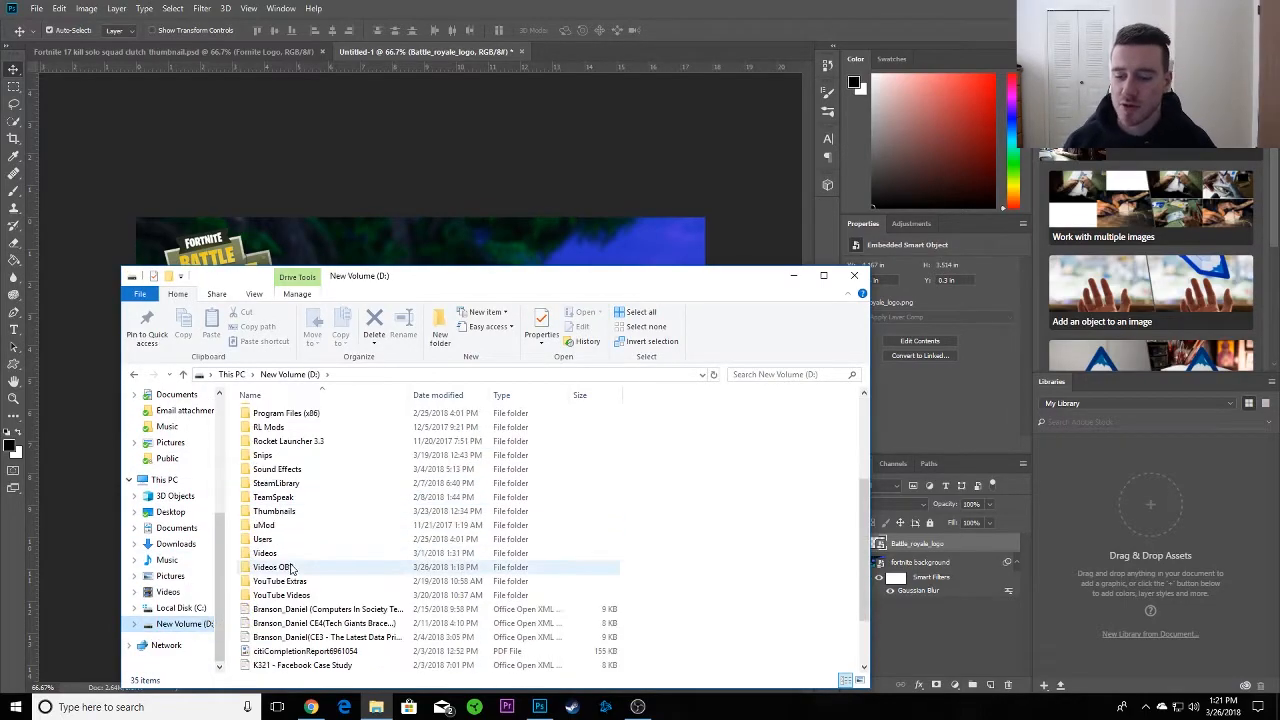
{"action": "scroll", "coordinate": [288, 490], "scroll_direction": "up", "scroll_amount": 3}
{"action": "left_click", "coordinate": [278, 454]}
{"action": "double_click", "coordinate": [278, 454]}
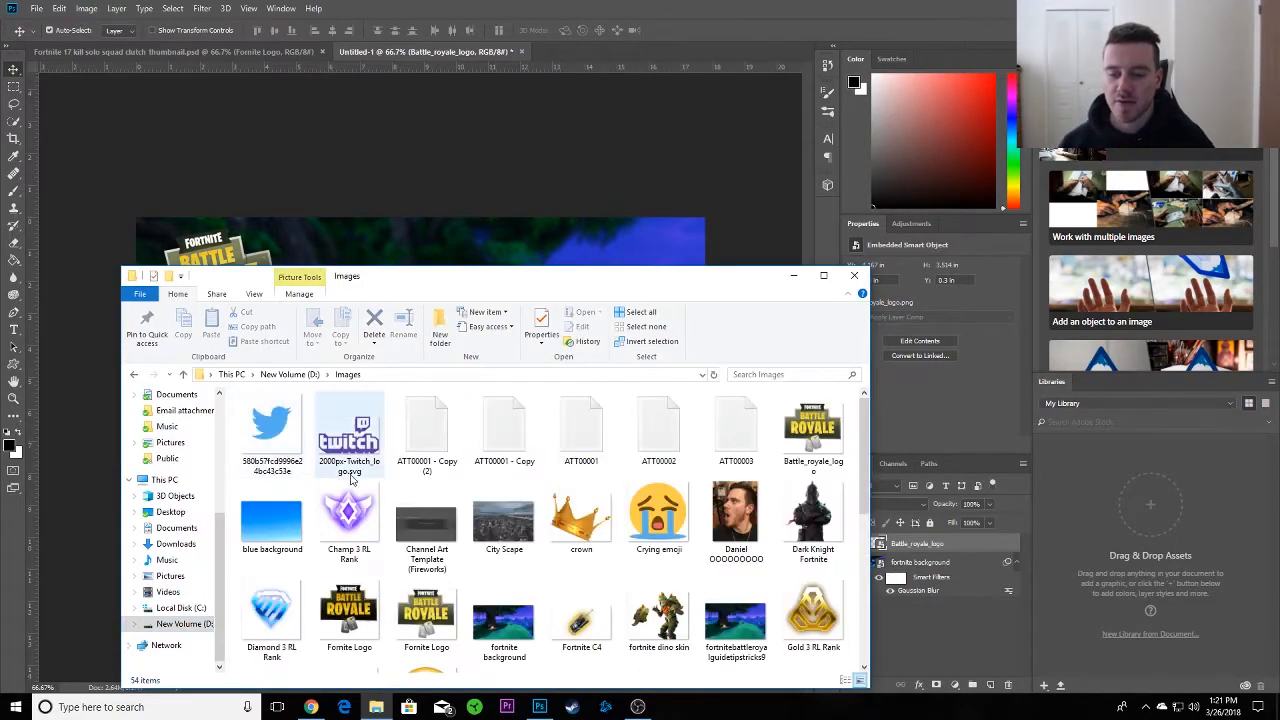
Look through the Images folder and view the open-mouthed kitchen portrait photo at full size before closing it.
{"action": "scroll", "coordinate": [413, 474], "scroll_direction": "down", "scroll_amount": 5}
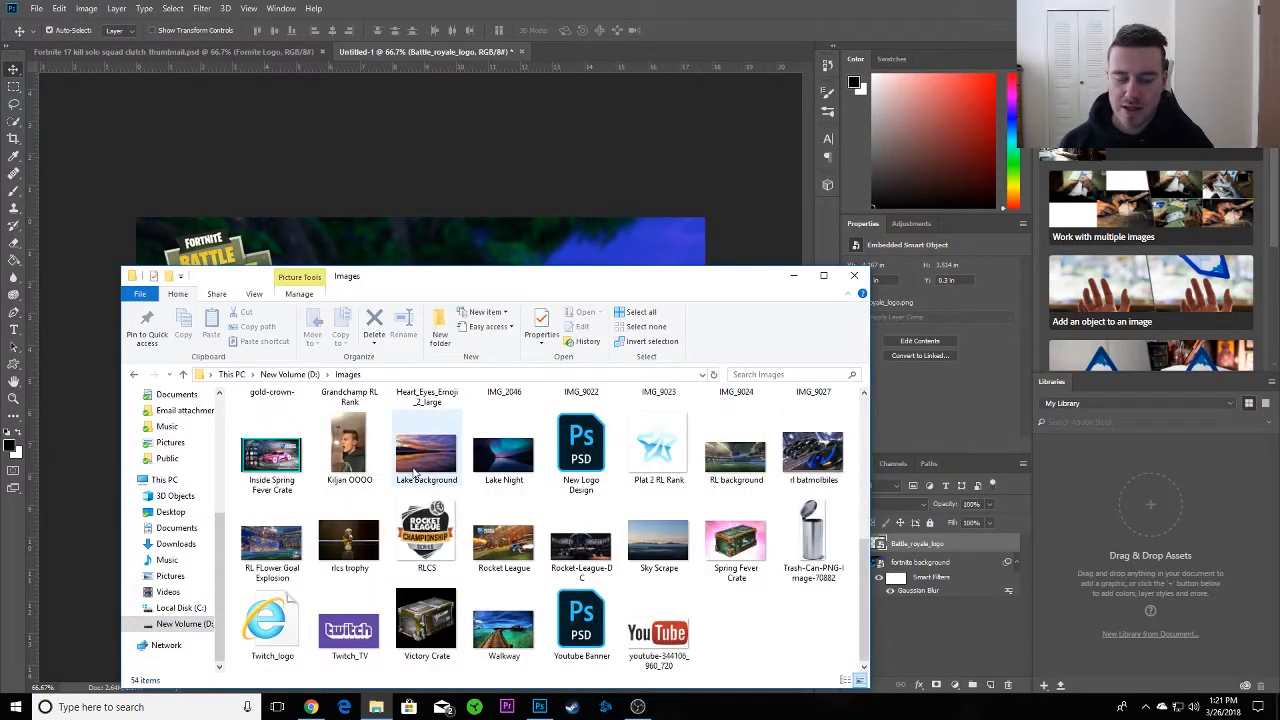
{"action": "scroll", "coordinate": [391, 510], "scroll_direction": "up", "scroll_amount": 5}
{"action": "double_click", "coordinate": [737, 518]}
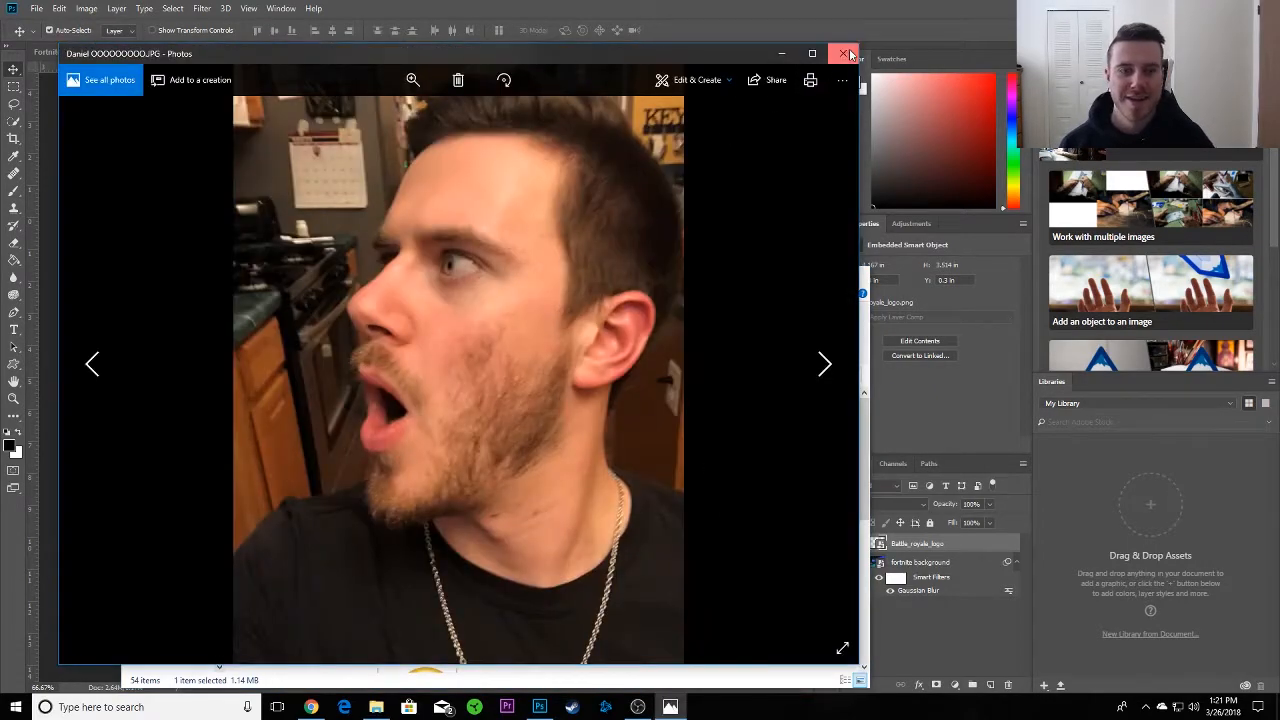
{"action": "left_click", "coordinate": [843, 53]}
Place the open-mouthed portrait photo in the Photoshop document at full canvas height, flush with the canvas's right edge.
{"action": "left_click", "coordinate": [573, 208]}
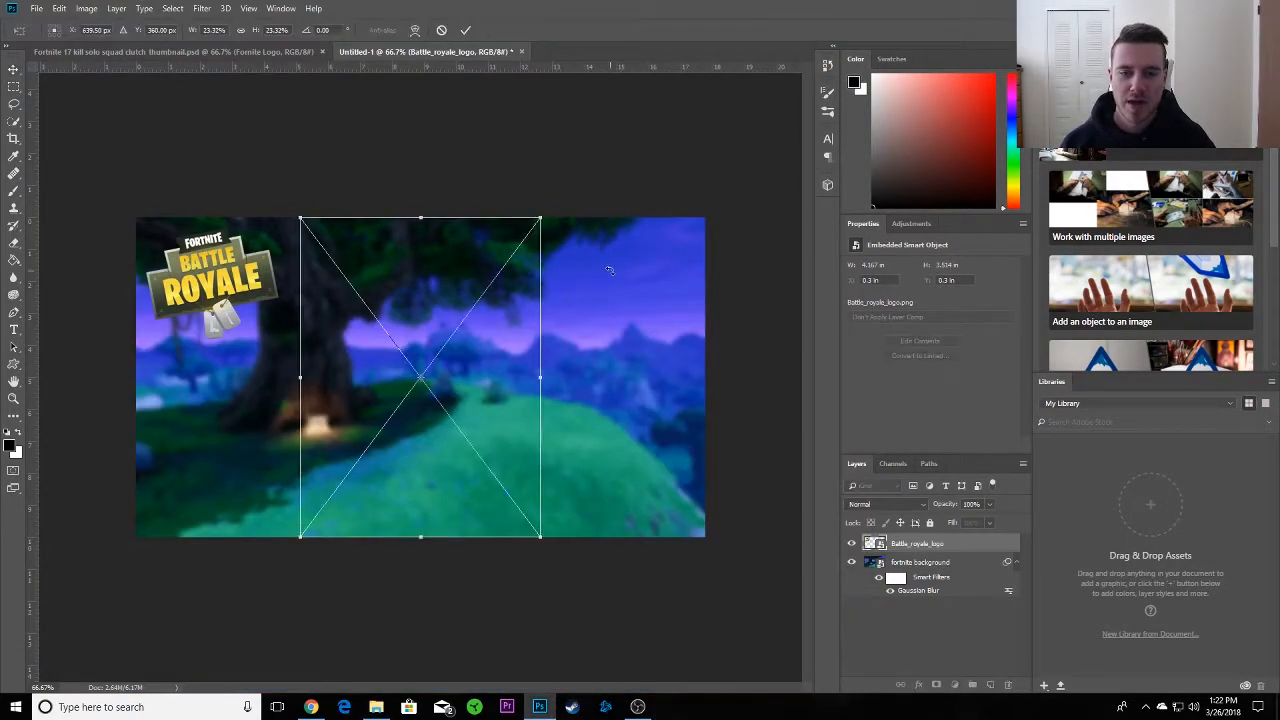
{"action": "left_click_drag", "start_coordinate": [492, 340], "coordinate": [640, 343]}
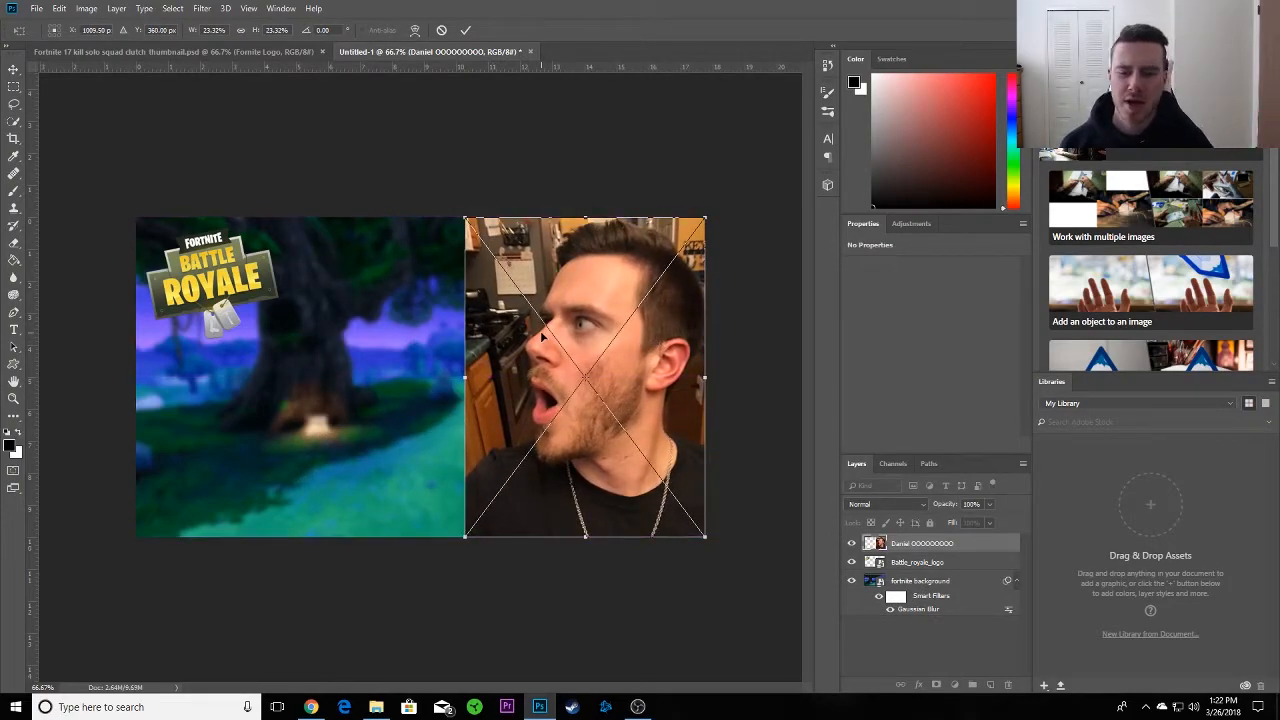
{"action": "key", "text": "Return"}
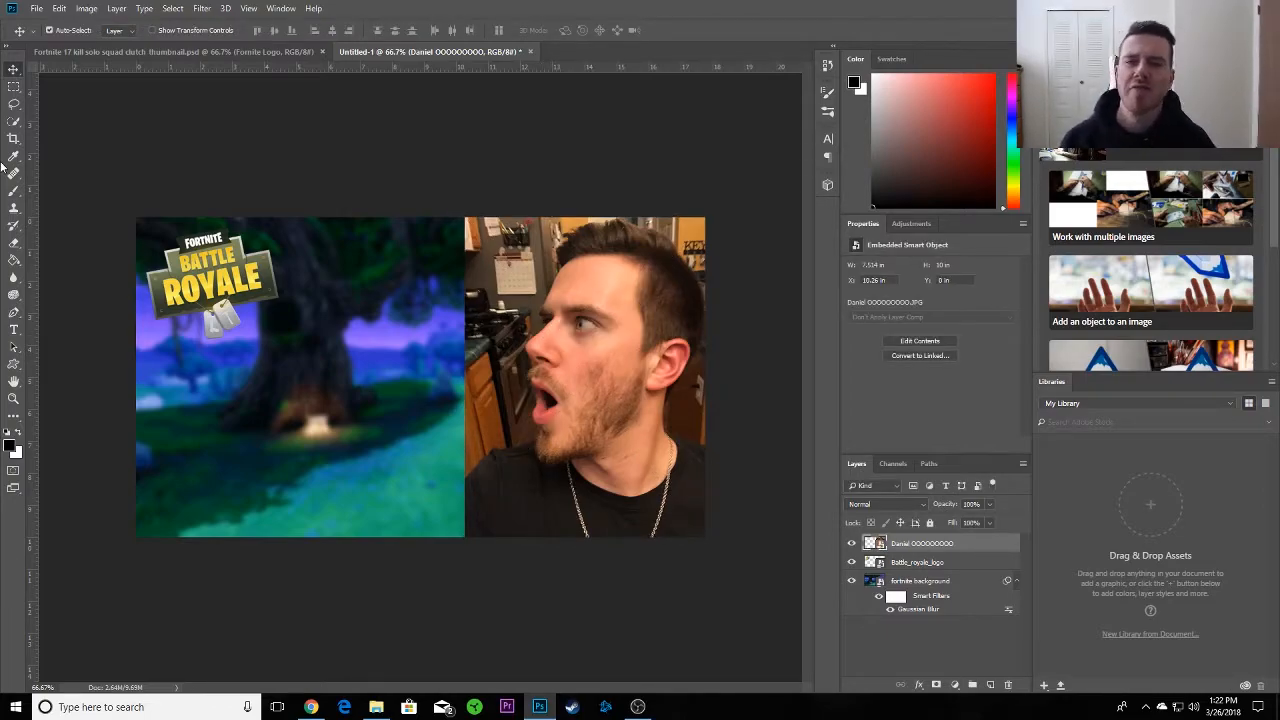
Select the man's head and shoulders in the portrait roughly with the Quick Selection tool in Add to Selection mode.
{"action": "left_click", "coordinate": [13, 122]}
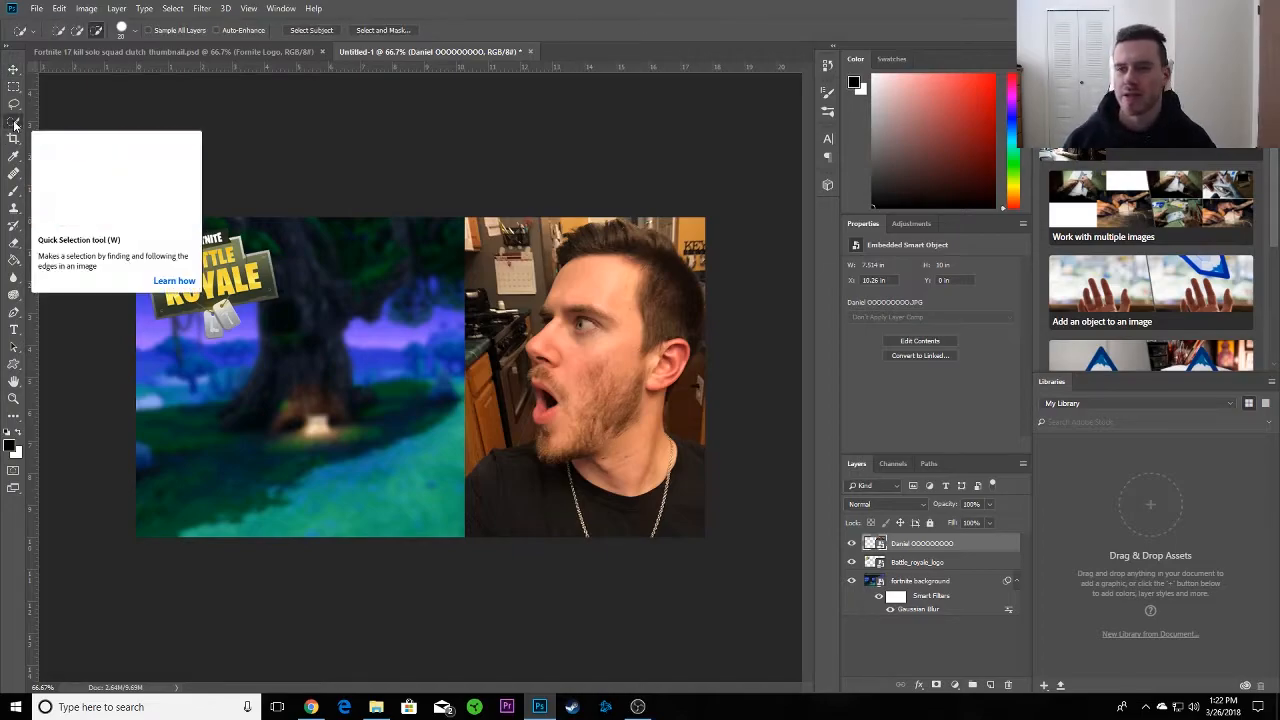
{"action": "left_click", "coordinate": [74, 33]}
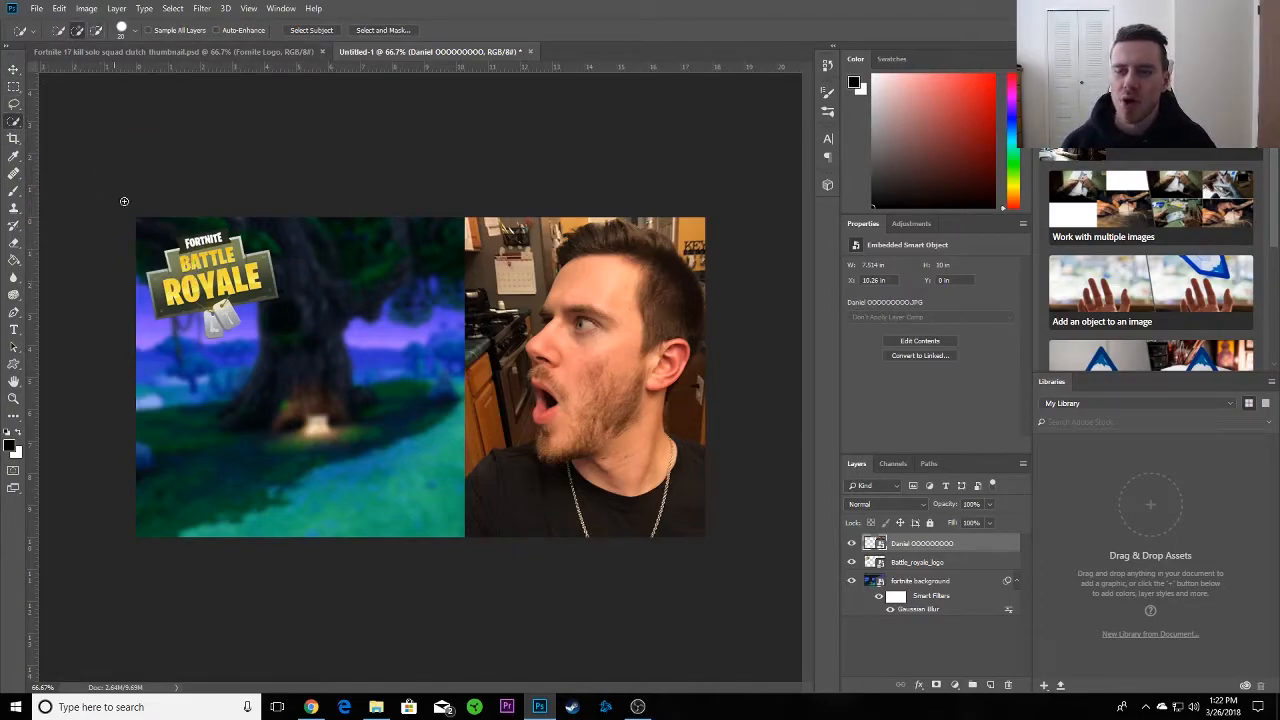
{"action": "mouse_move", "coordinate": [640, 275]}
{"action": "left_mouse_down"}
{"action": "mouse_move", "coordinate": [597, 248]}
{"action": "mouse_move", "coordinate": [662, 462]}
{"action": "mouse_move", "coordinate": [645, 495]}
{"action": "mouse_move", "coordinate": [564, 521]}
{"action": "left_mouse_up"}
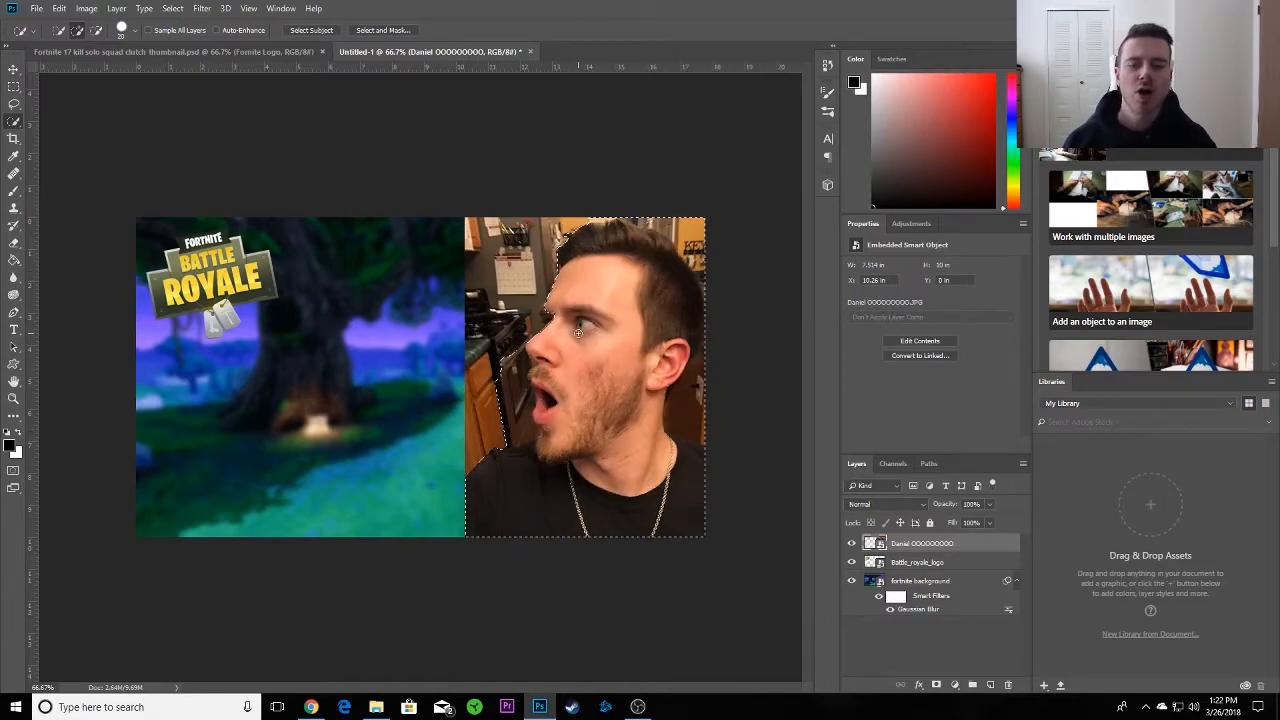
Subtract the kitchen background around the hair, face and shoulders from the selection, leaving only the man selected.
{"action": "left_click", "coordinate": [96, 30]}
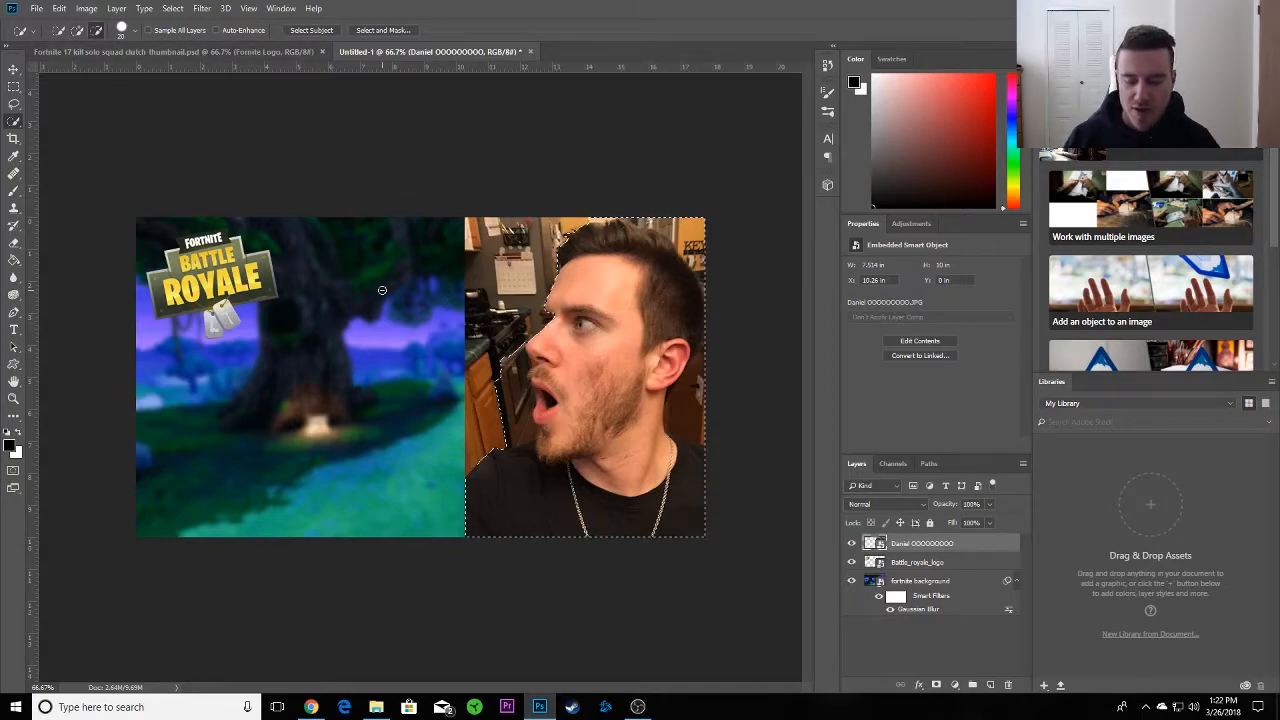
{"action": "key", "text": "bracketright"}
{"action": "key", "text": "bracketright"}
{"action": "key", "text": "bracketright"}
{"action": "key", "text": "bracketright"}
{"action": "key", "text": "bracketright"}
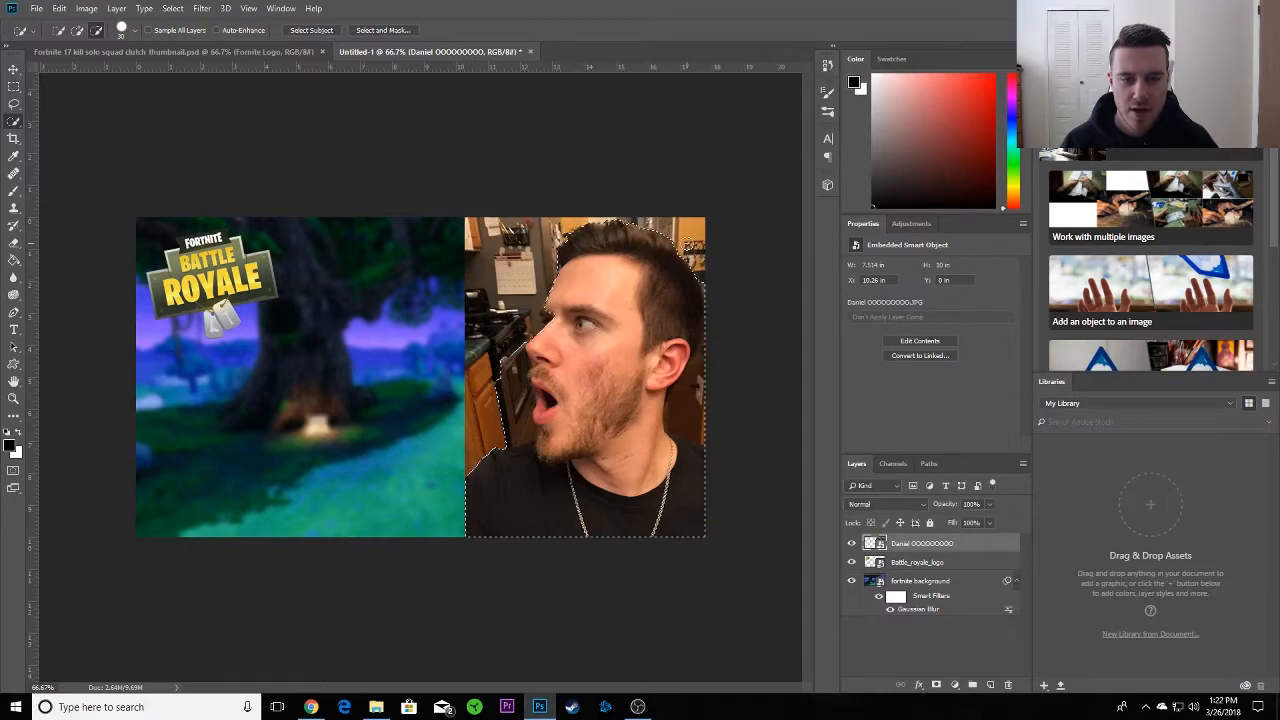
{"action": "left_click_drag", "start_coordinate": [710, 376], "coordinate": [693, 418]}
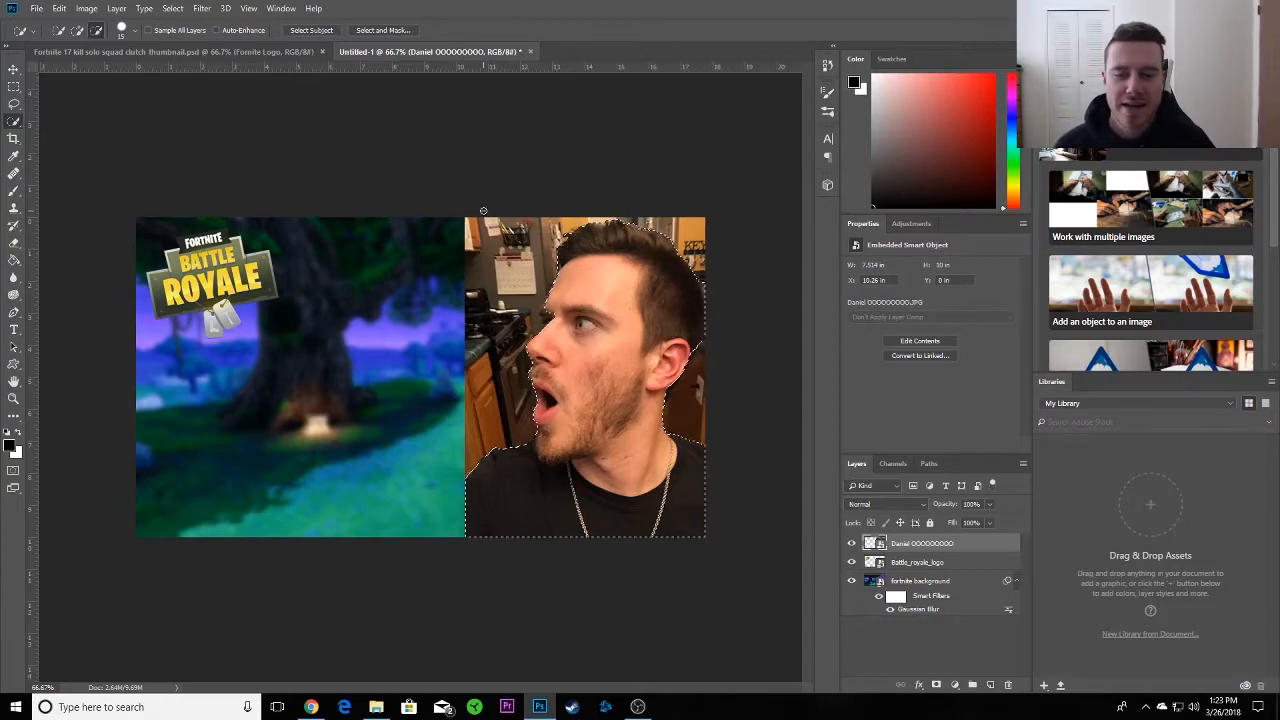
Refine the selection in Select and Mask with radius 0 px, smooth 100 and feather 0 px, output to a new layer with layer mask.
{"action": "left_click", "coordinate": [380, 31]}
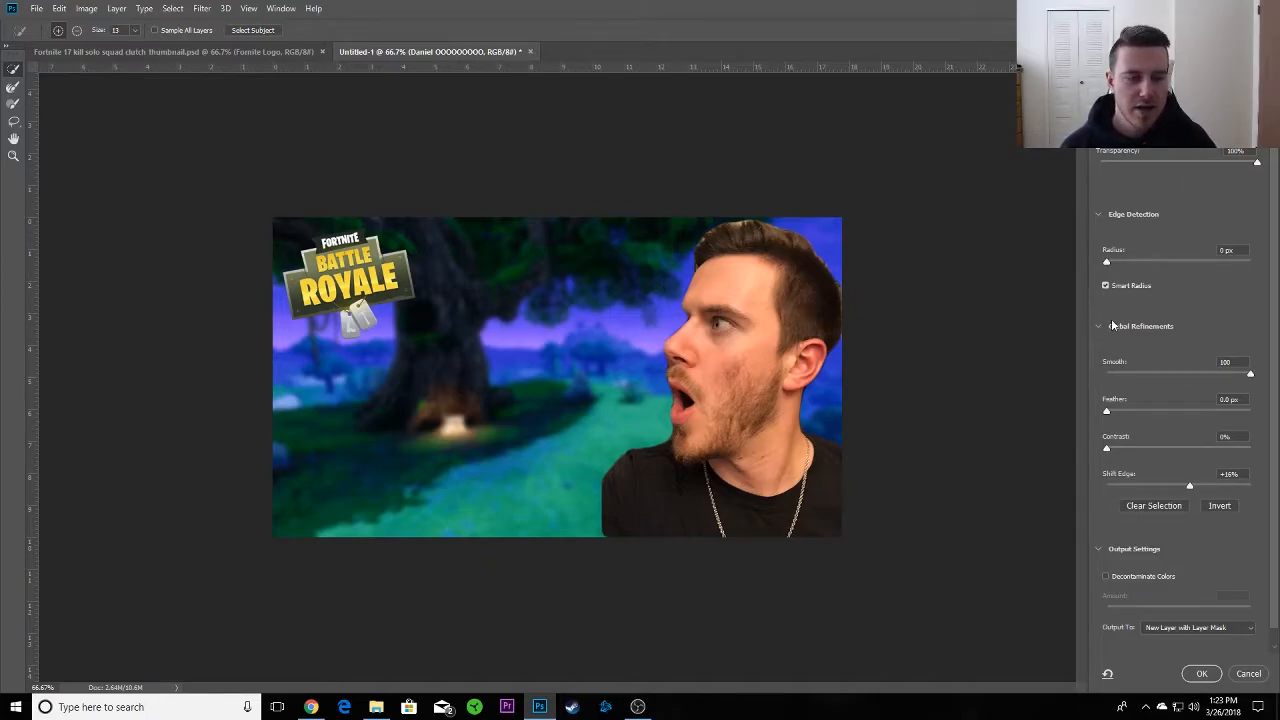
{"action": "mouse_move", "coordinate": [1106, 261]}
{"action": "left_mouse_down"}
{"action": "mouse_move", "coordinate": [1196, 261]}
{"action": "mouse_move", "coordinate": [1087, 262]}
{"action": "left_mouse_up"}
{"action": "mouse_move", "coordinate": [1257, 162]}
{"action": "left_mouse_down"}
{"action": "mouse_move", "coordinate": [1161, 166]}
{"action": "mouse_move", "coordinate": [1268, 163]}
{"action": "left_mouse_up"}
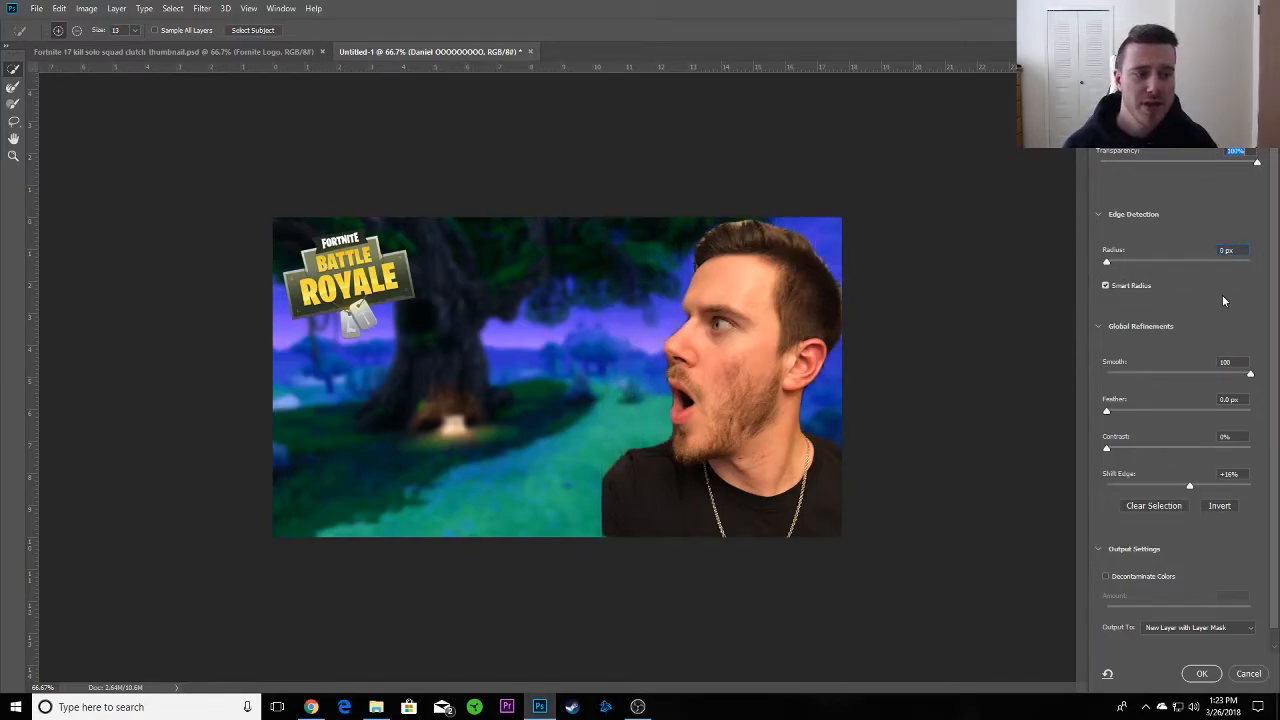
{"action": "mouse_move", "coordinate": [1250, 373]}
{"action": "left_mouse_down"}
{"action": "mouse_move", "coordinate": [1106, 376]}
{"action": "mouse_move", "coordinate": [1252, 384]}
{"action": "left_mouse_up"}
{"action": "mouse_move", "coordinate": [1108, 411]}
{"action": "left_mouse_down"}
{"action": "mouse_move", "coordinate": [1249, 412]}
{"action": "mouse_move", "coordinate": [1106, 421]}
{"action": "left_mouse_up"}
{"action": "scroll", "coordinate": [1155, 626], "scroll_direction": "down", "scroll_amount": 1}
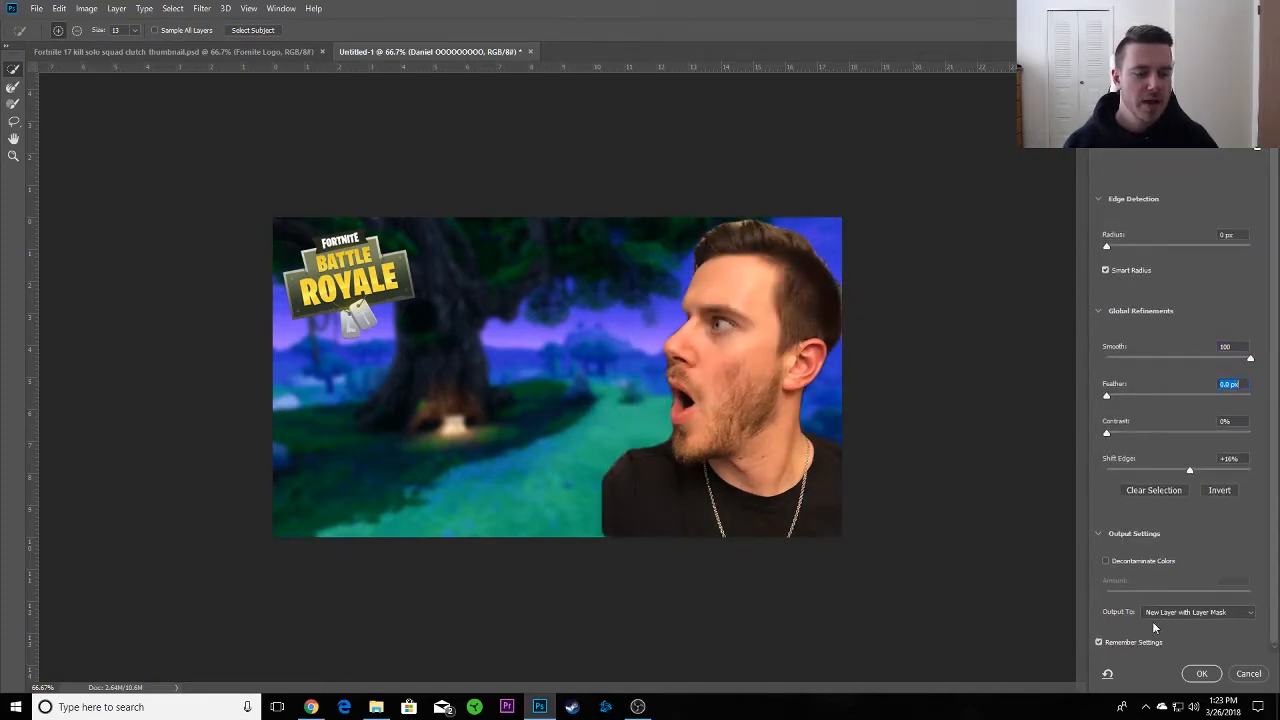
{"action": "left_click", "coordinate": [1201, 673]}
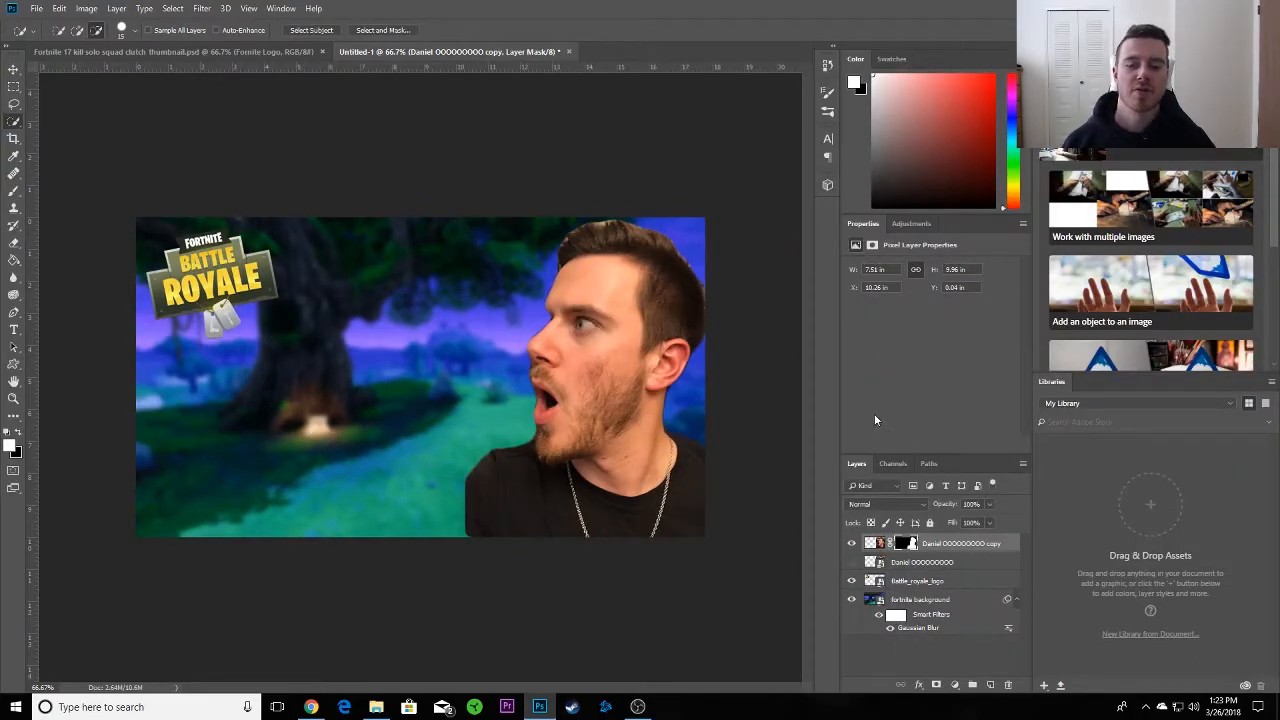
Add an Outer Glow layer style to the masked cut-out portrait layer.
{"action": "key", "text": "v"}
{"action": "mouse_move", "coordinate": [576, 394]}
{"action": "left_mouse_down"}
{"action": "mouse_move", "coordinate": [548, 390]}
{"action": "mouse_move", "coordinate": [571, 392]}
{"action": "left_mouse_up"}
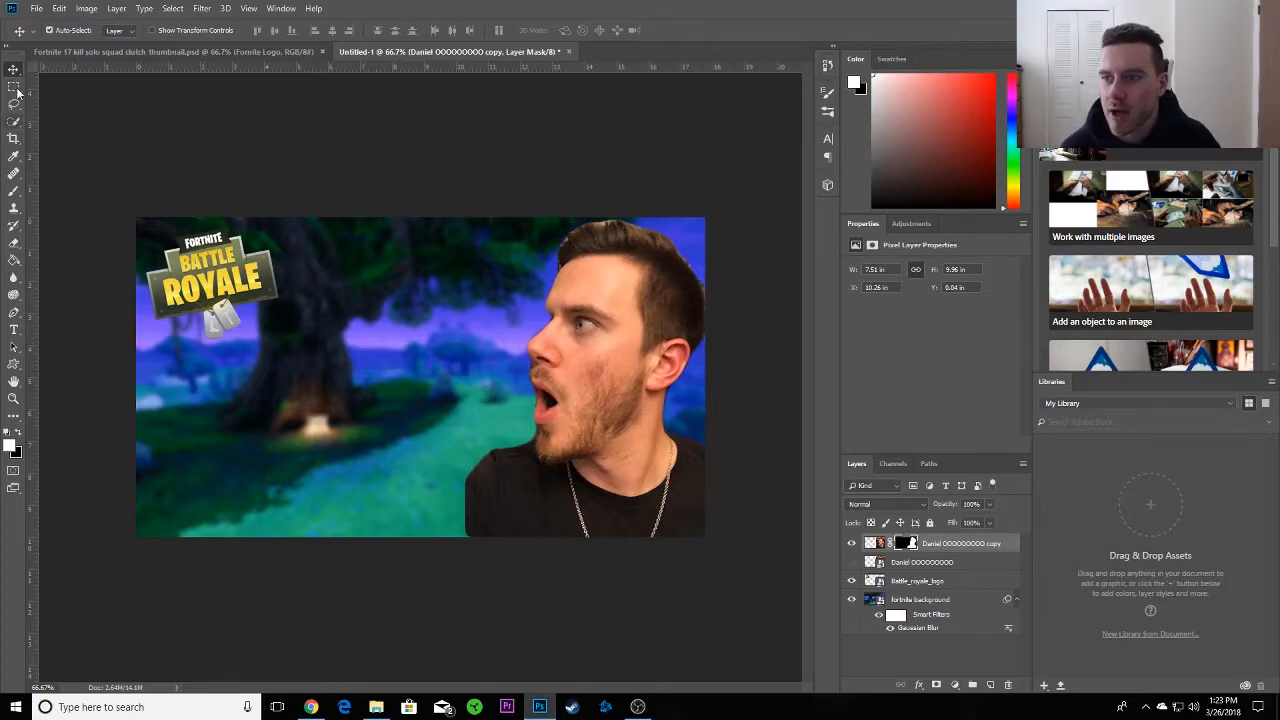
{"action": "right_click", "coordinate": [945, 546]}
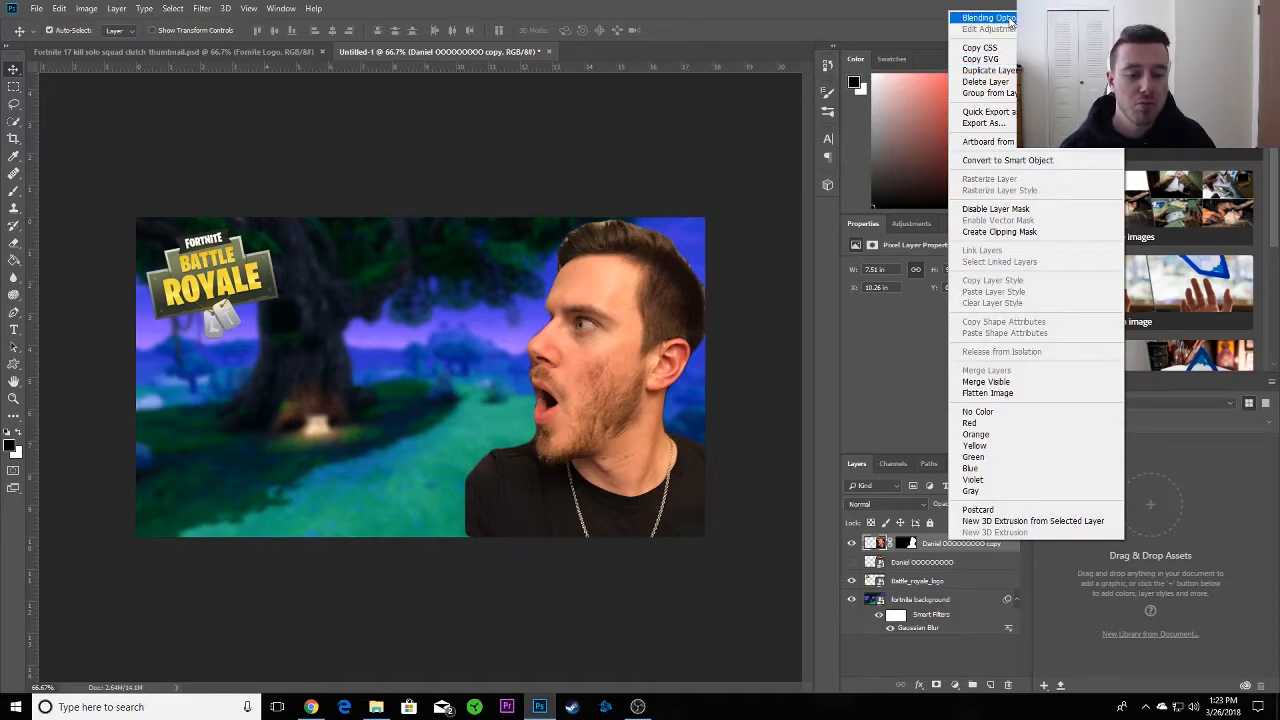
{"action": "left_click", "coordinate": [950, 550]}
{"action": "right_click", "coordinate": [937, 546]}
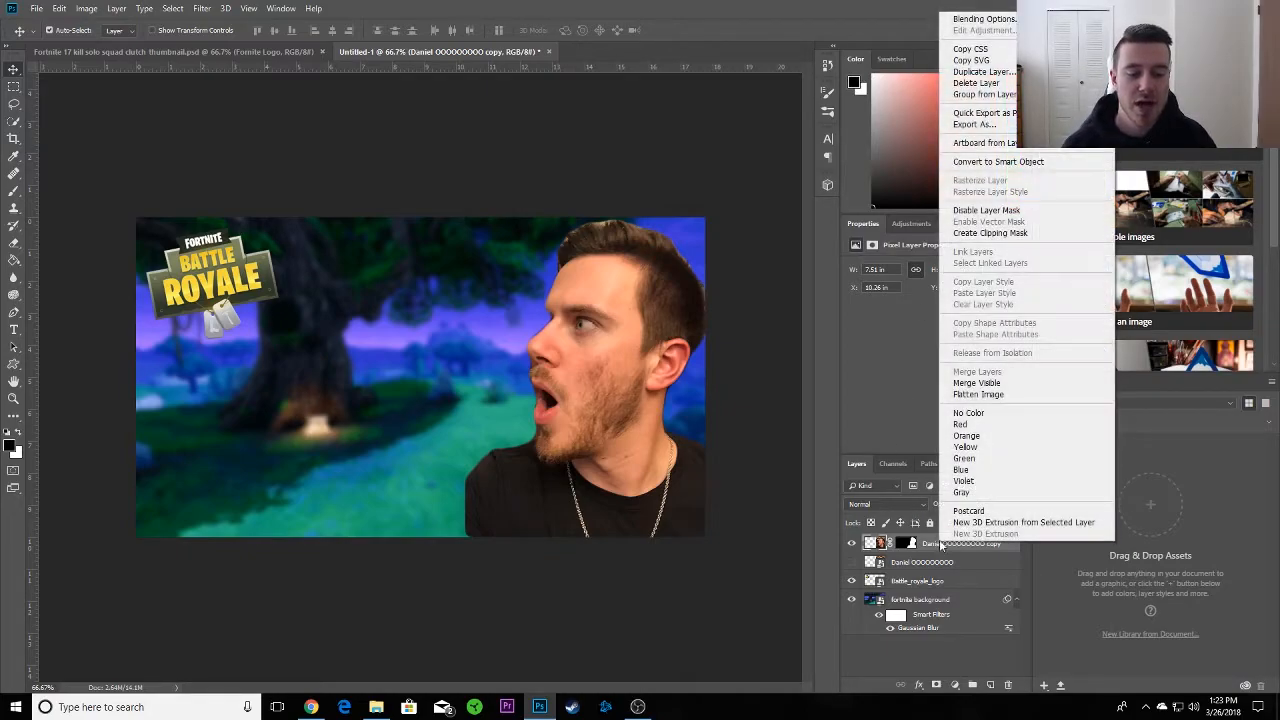
{"action": "left_click", "coordinate": [979, 19]}
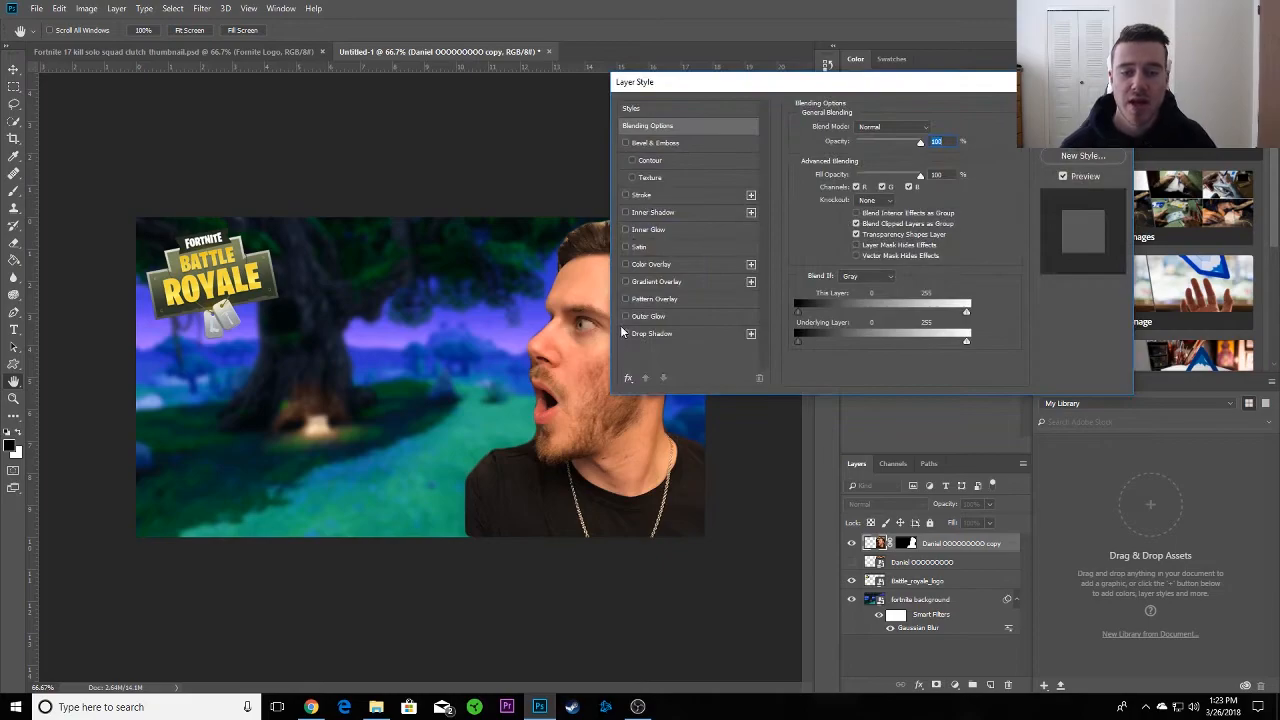
{"action": "left_click", "coordinate": [626, 316]}
{"action": "left_click", "coordinate": [655, 316]}
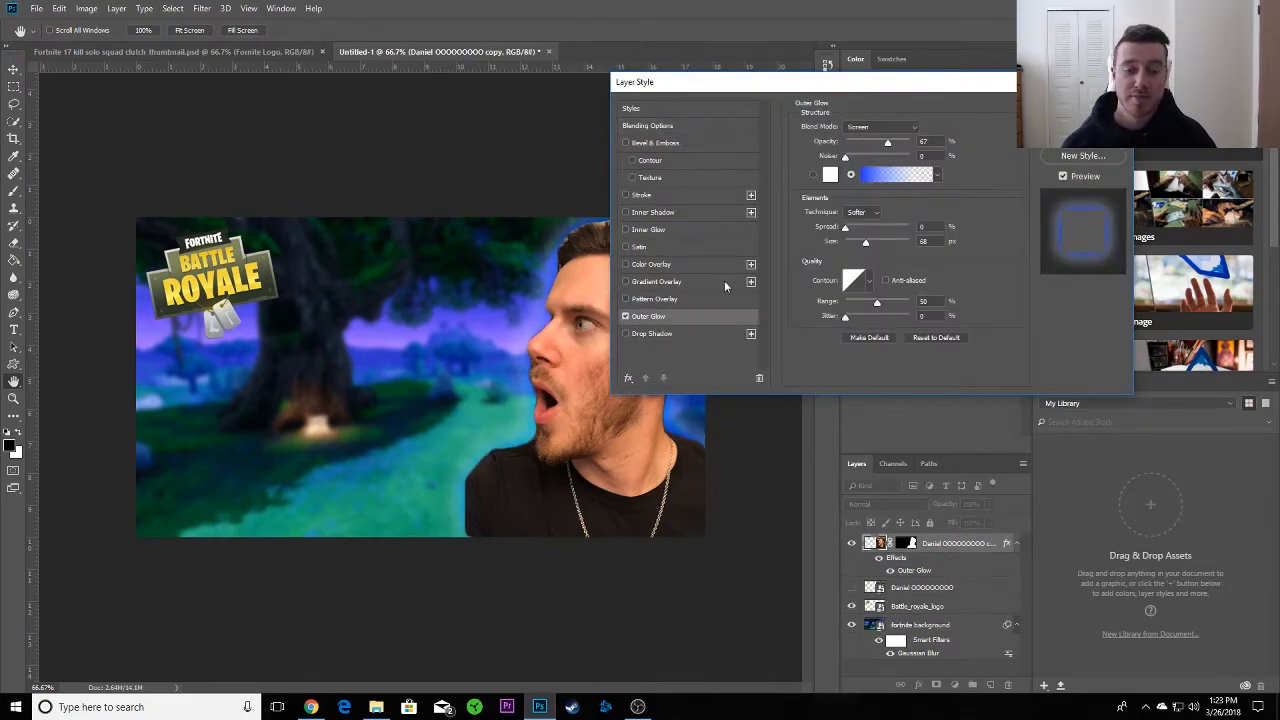
{"action": "left_click_drag", "start_coordinate": [841, 82], "coordinate": [233, 21]}
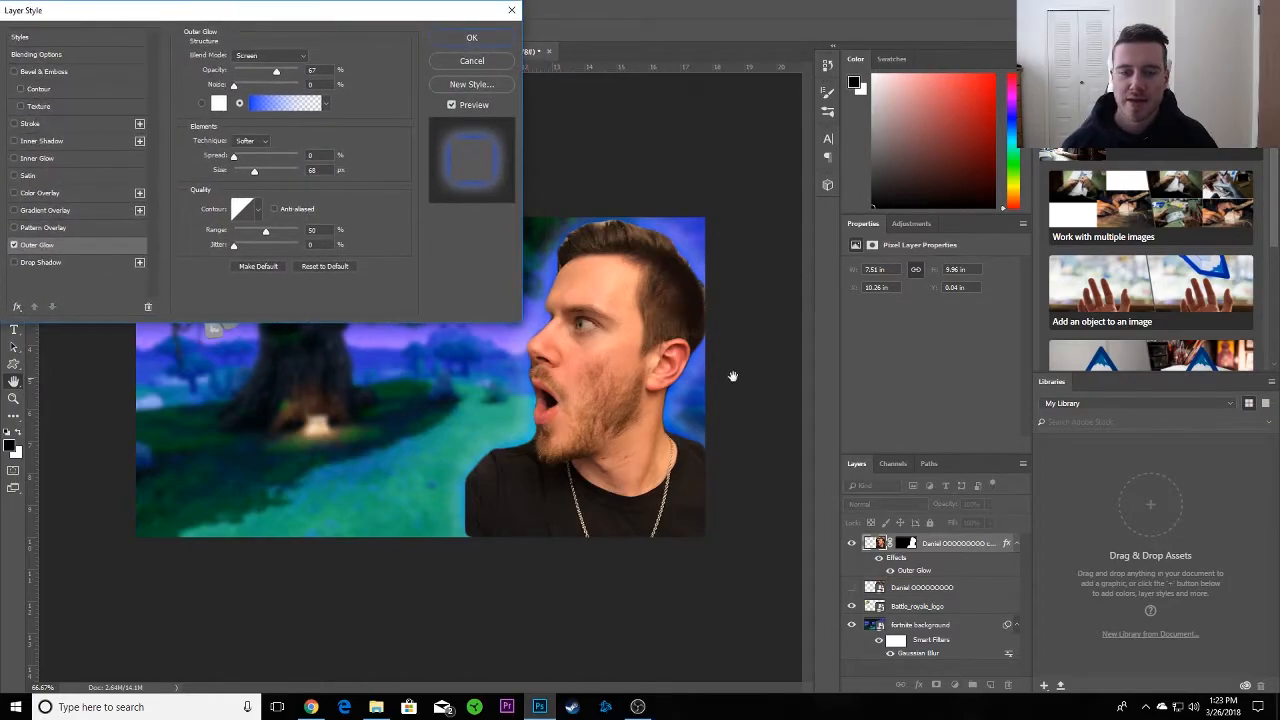
Change the starting colour of the outer glow's gradient to bright pink, ff0090.
{"action": "left_click", "coordinate": [272, 108]}
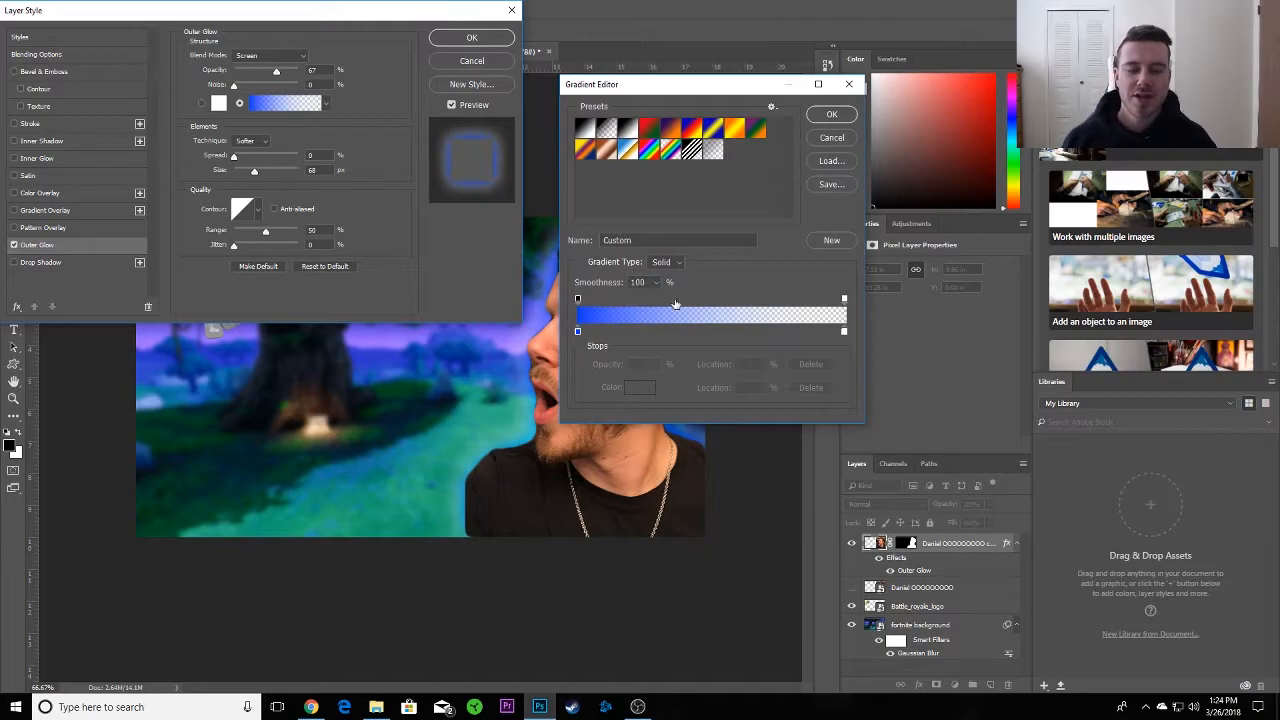
{"action": "double_click", "coordinate": [577, 331]}
{"action": "left_click_drag", "start_coordinate": [739, 401], "coordinate": [742, 389]}
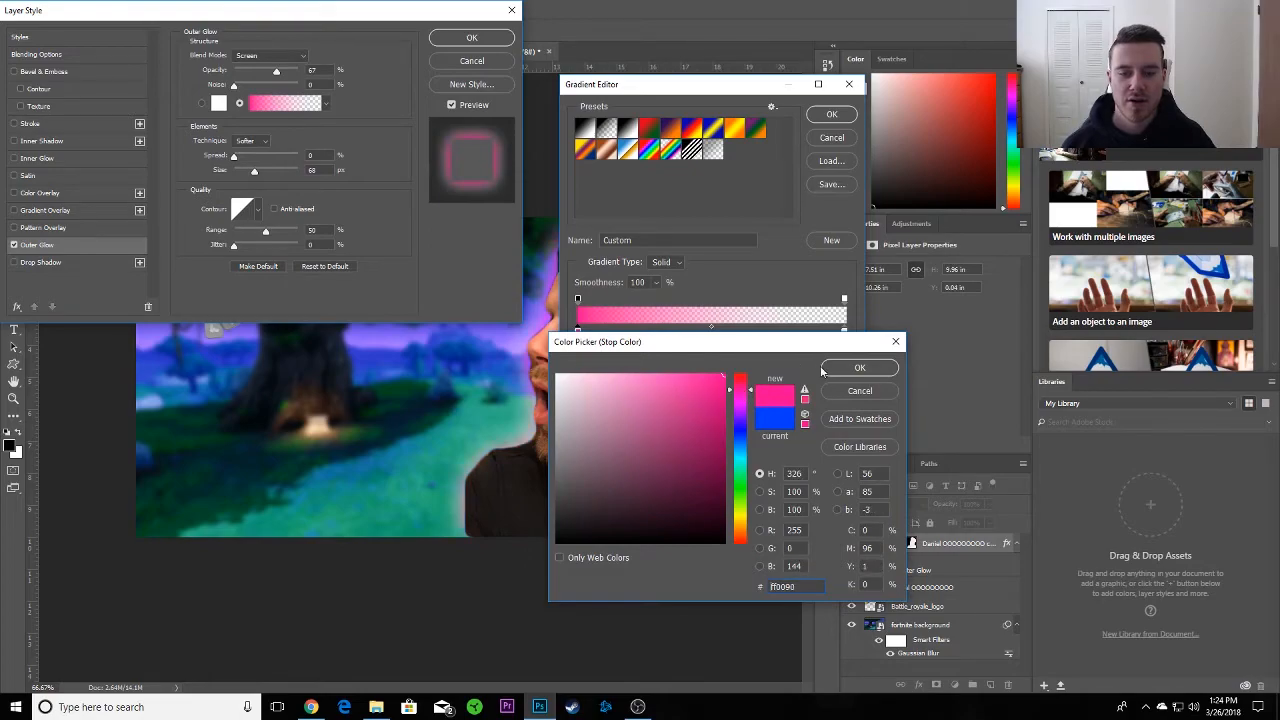
{"action": "left_click", "coordinate": [862, 368]}
{"action": "left_click", "coordinate": [832, 115]}
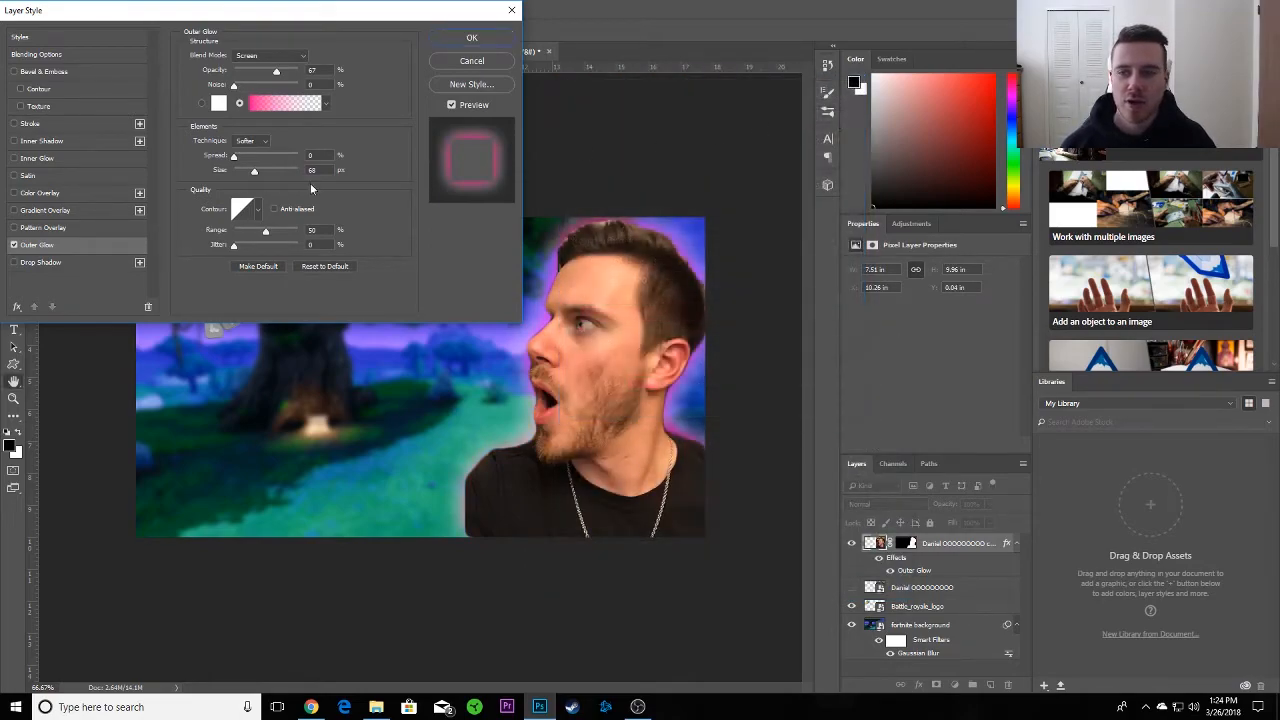
Set the portrait's outer glow opacity to 72% and enlarge its size to about 200 px, then apply the style.
{"action": "left_click_drag", "start_coordinate": [235, 87], "coordinate": [282, 75]}
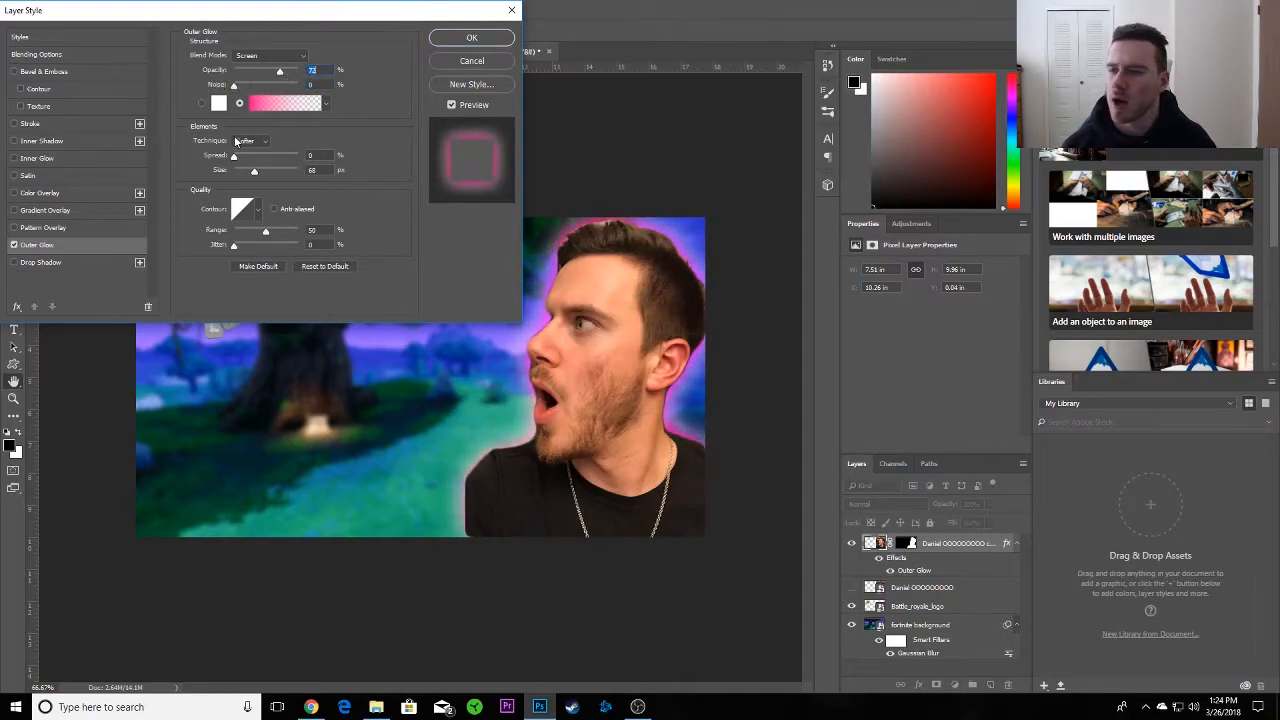
{"action": "left_click_drag", "start_coordinate": [254, 171], "coordinate": [283, 173]}
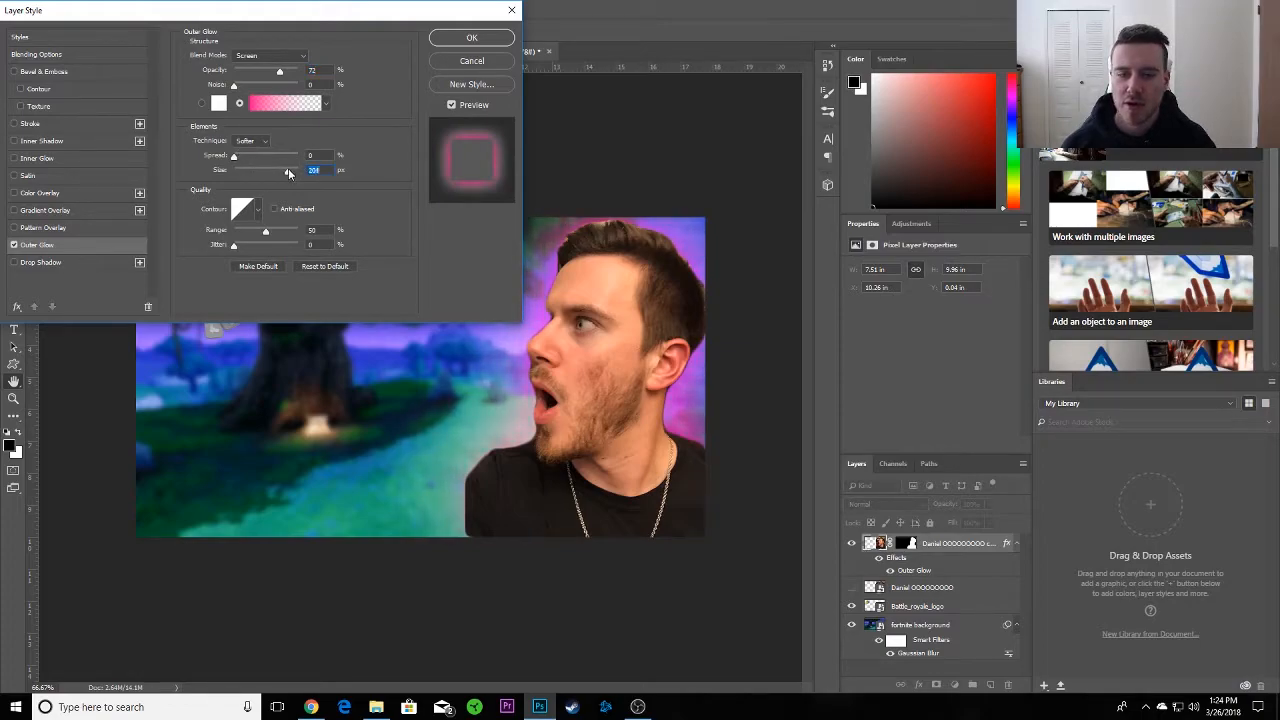
{"action": "left_click", "coordinate": [442, 39]}
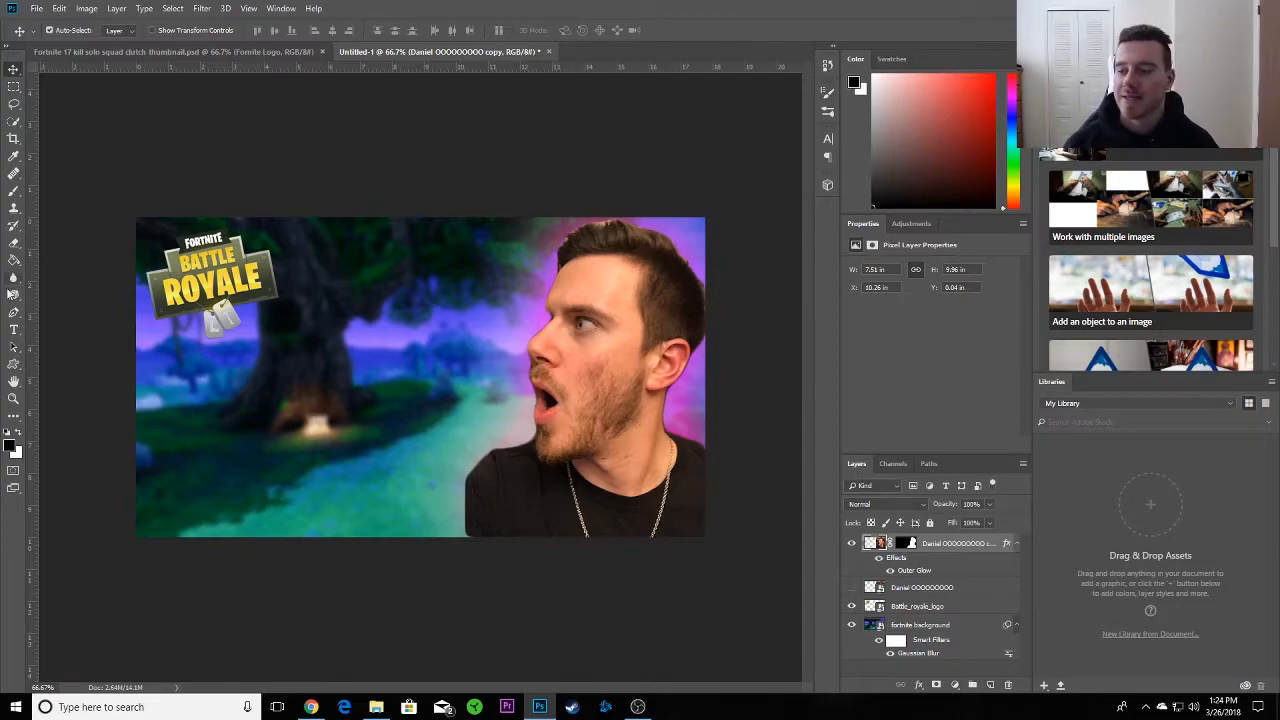
Add the white Bebas Neue caption "THIS GAME WAS CRAZY!!!" in the lower left of the canvas, broken onto two lines after "GAME".
{"action": "left_click", "coordinate": [13, 329]}
{"action": "left_click", "coordinate": [176, 420]}
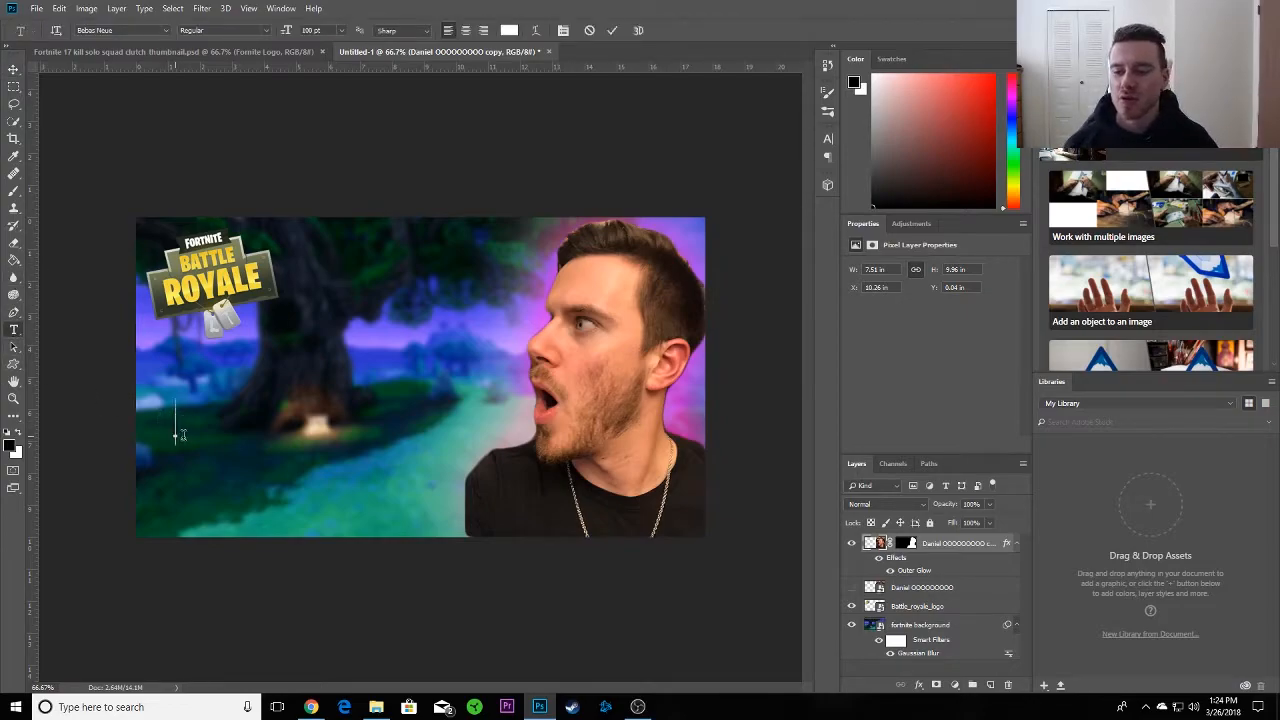
{"action": "type", "text": "THIS "}
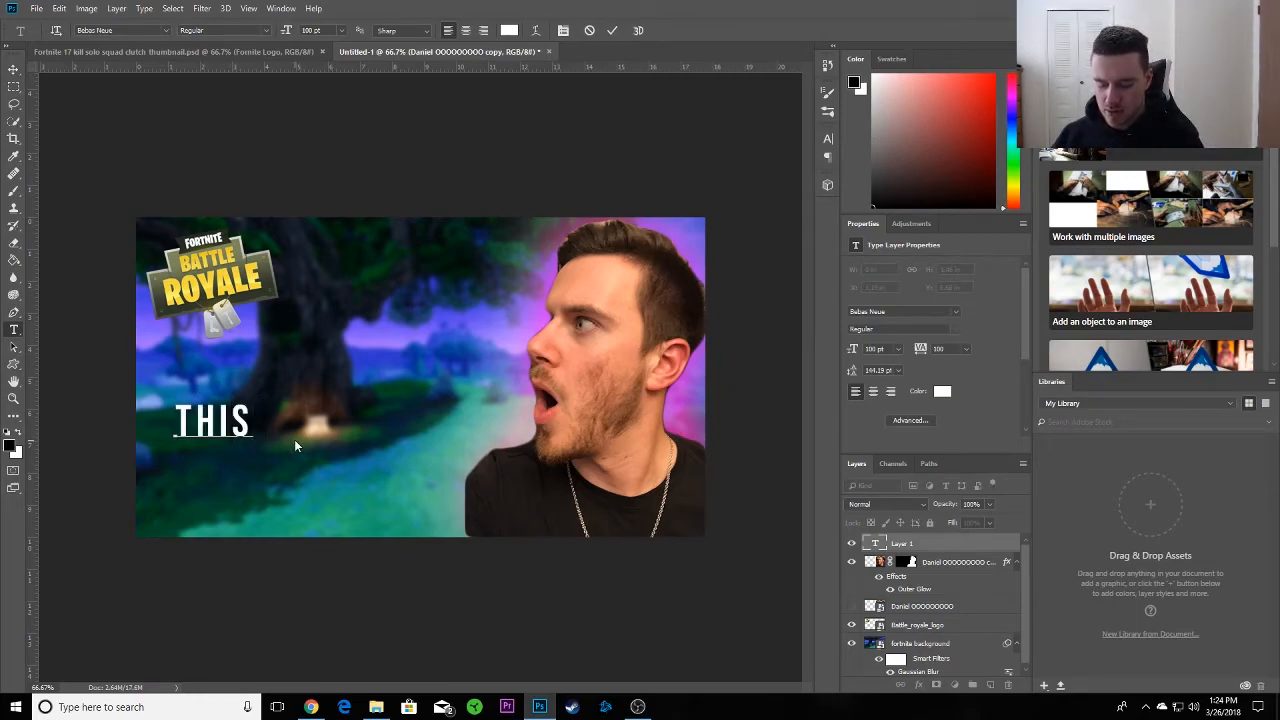
{"action": "type", "text": "GAME WAS CRAZYU"}
{"action": "key", "text": "BackSpace"}
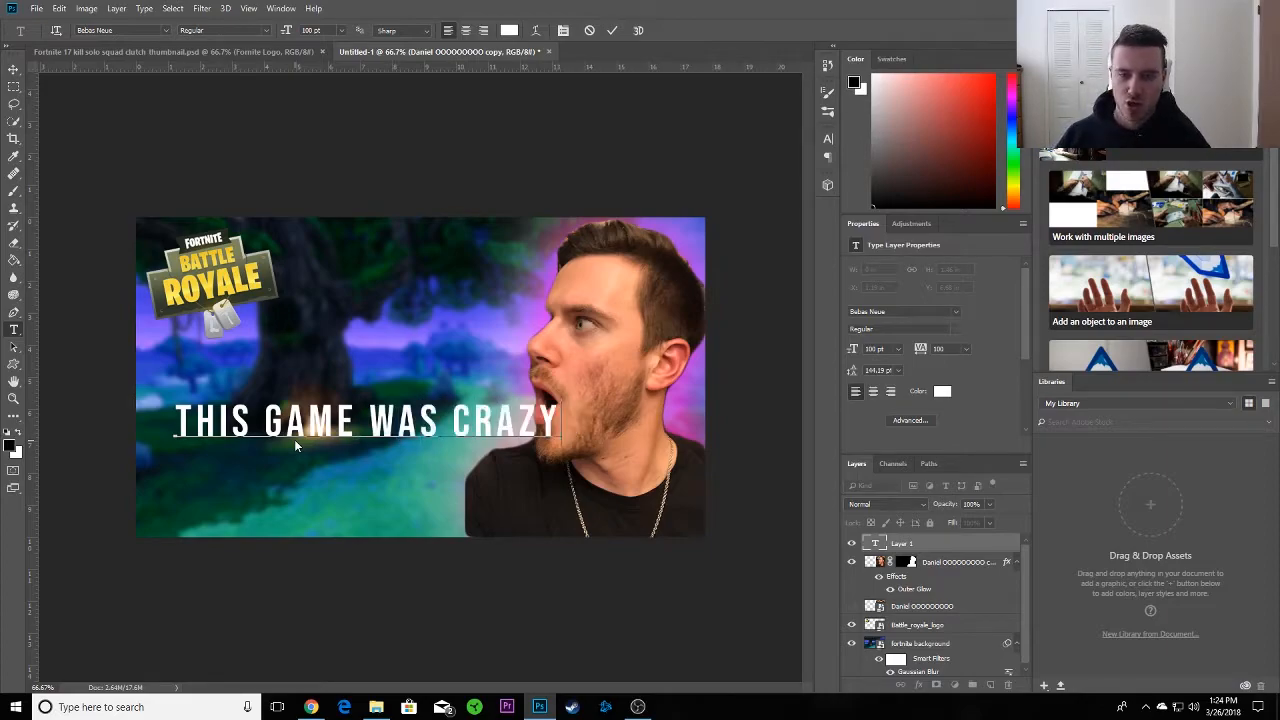
{"action": "left_click", "coordinate": [372, 421]}
{"action": "key", "text": "Return"}
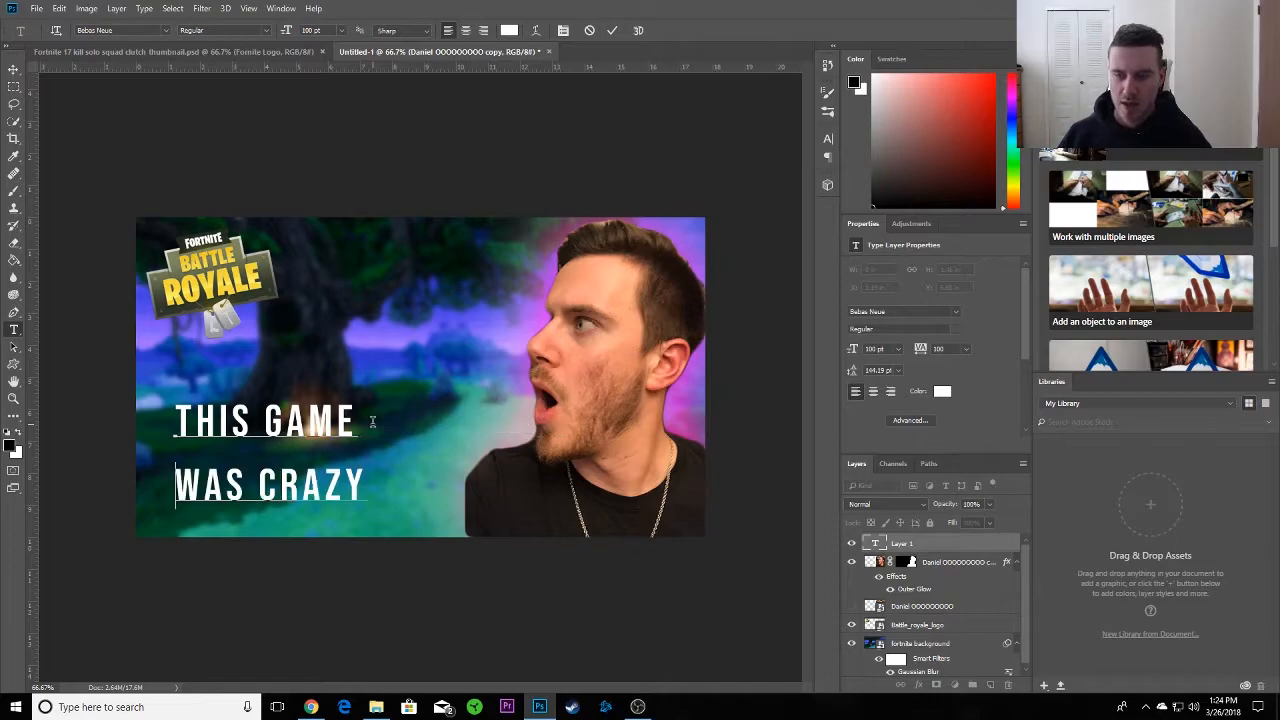
{"action": "left_click", "coordinate": [366, 481]}
{"action": "type", "text": "!!!"}
Enlarge the whole caption to 188 pt and move it flush into the canvas's lower-left corner.
{"action": "left_click_drag", "start_coordinate": [418, 495], "coordinate": [168, 405]}
{"action": "left_click_drag", "start_coordinate": [289, 31], "coordinate": [350, 31]}
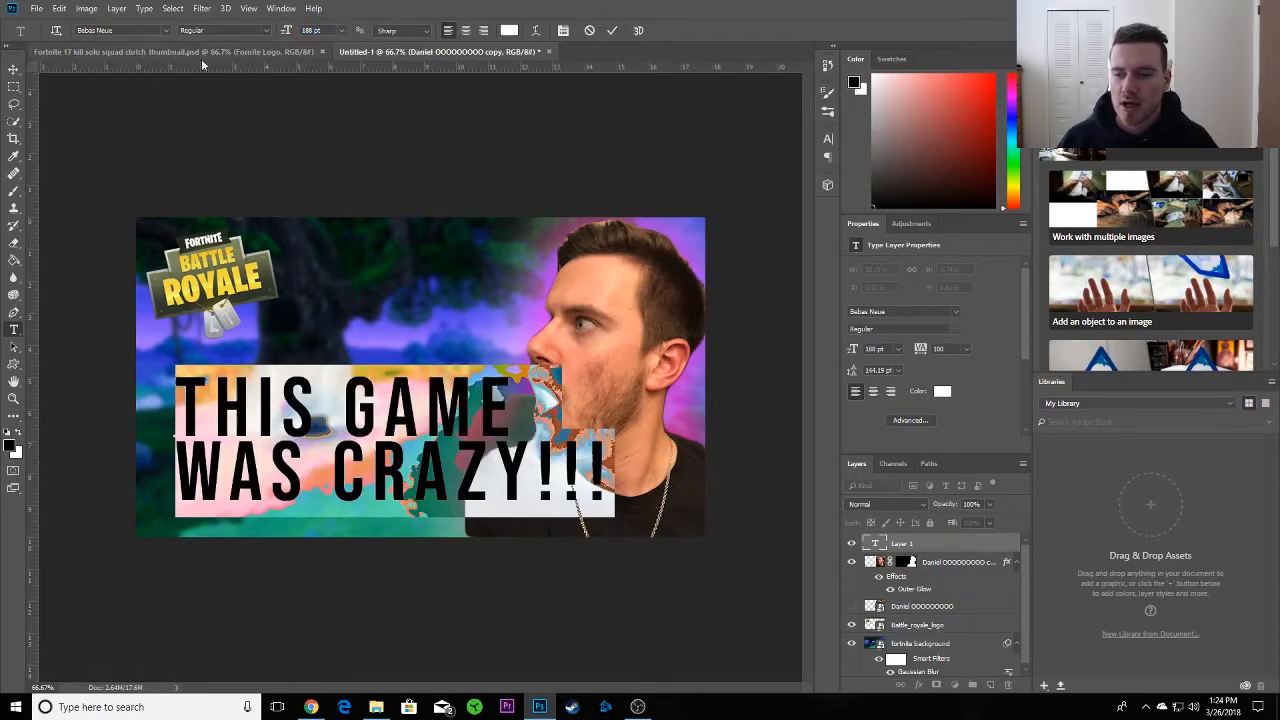
{"action": "left_click", "coordinate": [14, 69]}
{"action": "left_click_drag", "start_coordinate": [383, 438], "coordinate": [348, 459]}
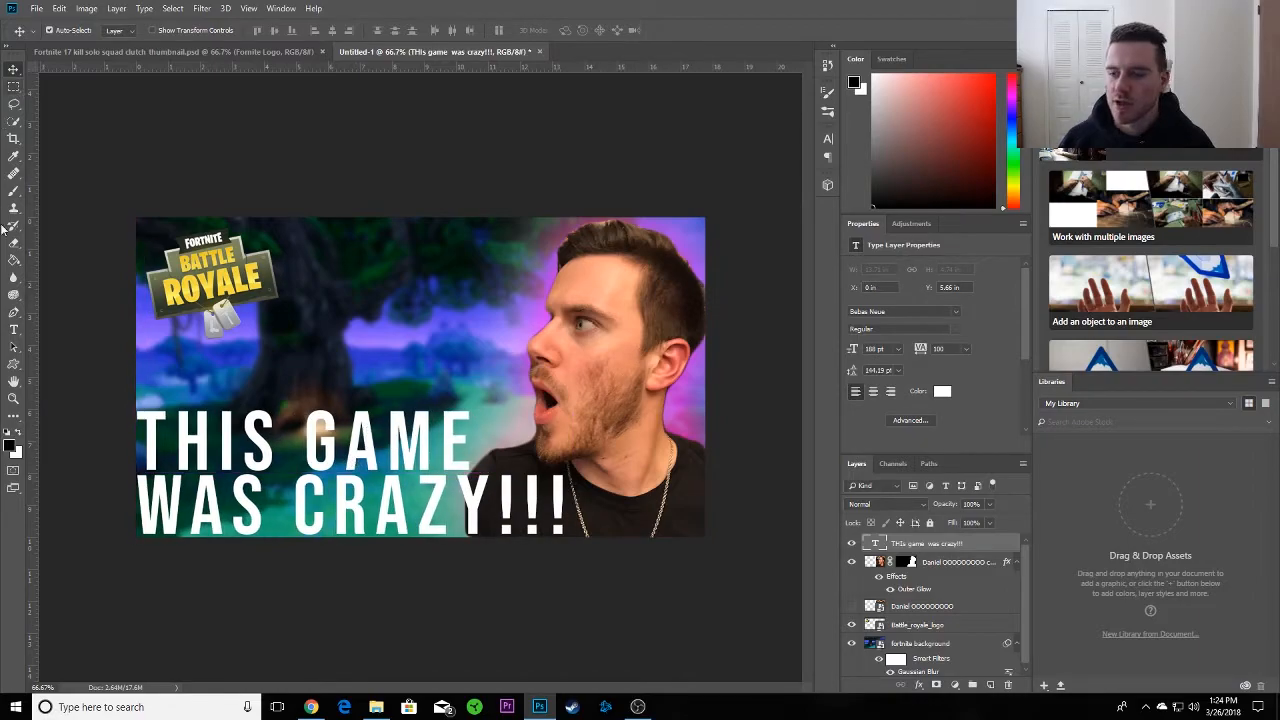
Set both caption lines to 142 pt and position the text just inside the canvas's lower-left corner, at X 0.19 in and Y 6.19 in.
{"action": "left_click", "coordinate": [14, 329]}
{"action": "left_click", "coordinate": [250, 440]}
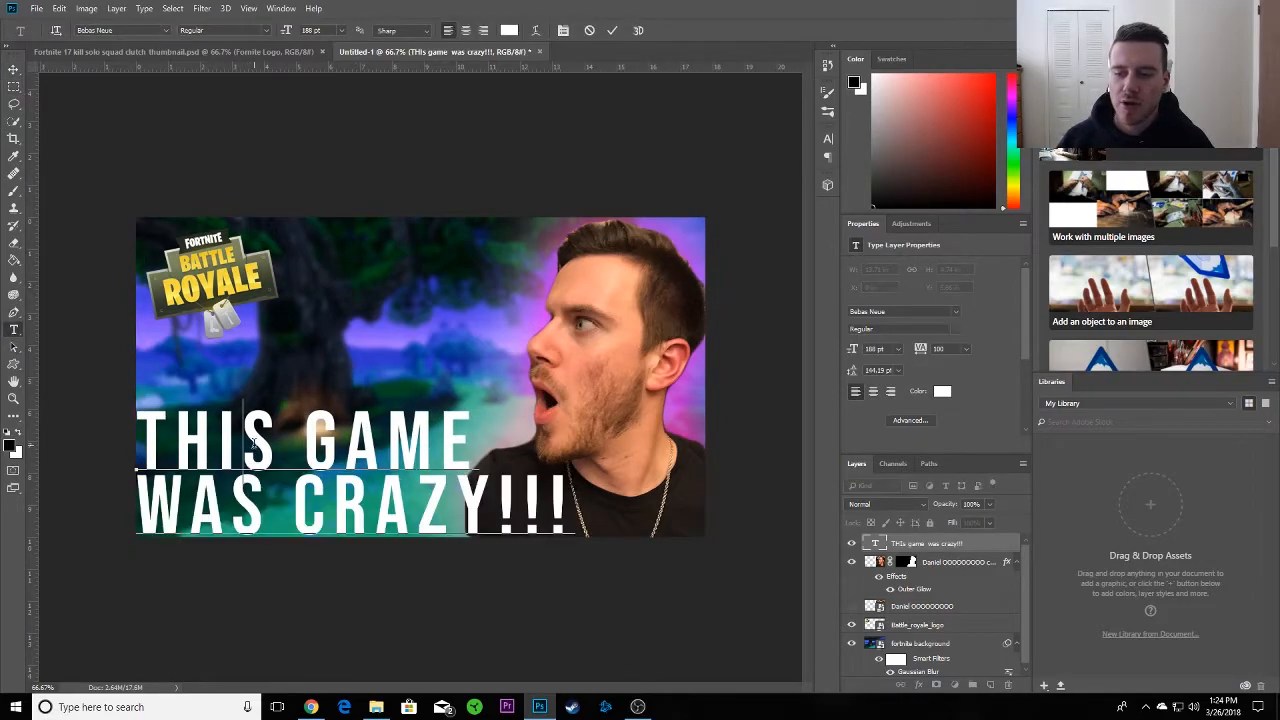
{"action": "left_click_drag", "start_coordinate": [140, 436], "coordinate": [445, 488]}
{"action": "left_click", "coordinate": [551, 513]}
{"action": "key", "text": "ctrl+a"}
{"action": "key", "text": "ctrl+Return"}
{"action": "triple_click", "coordinate": [455, 497]}
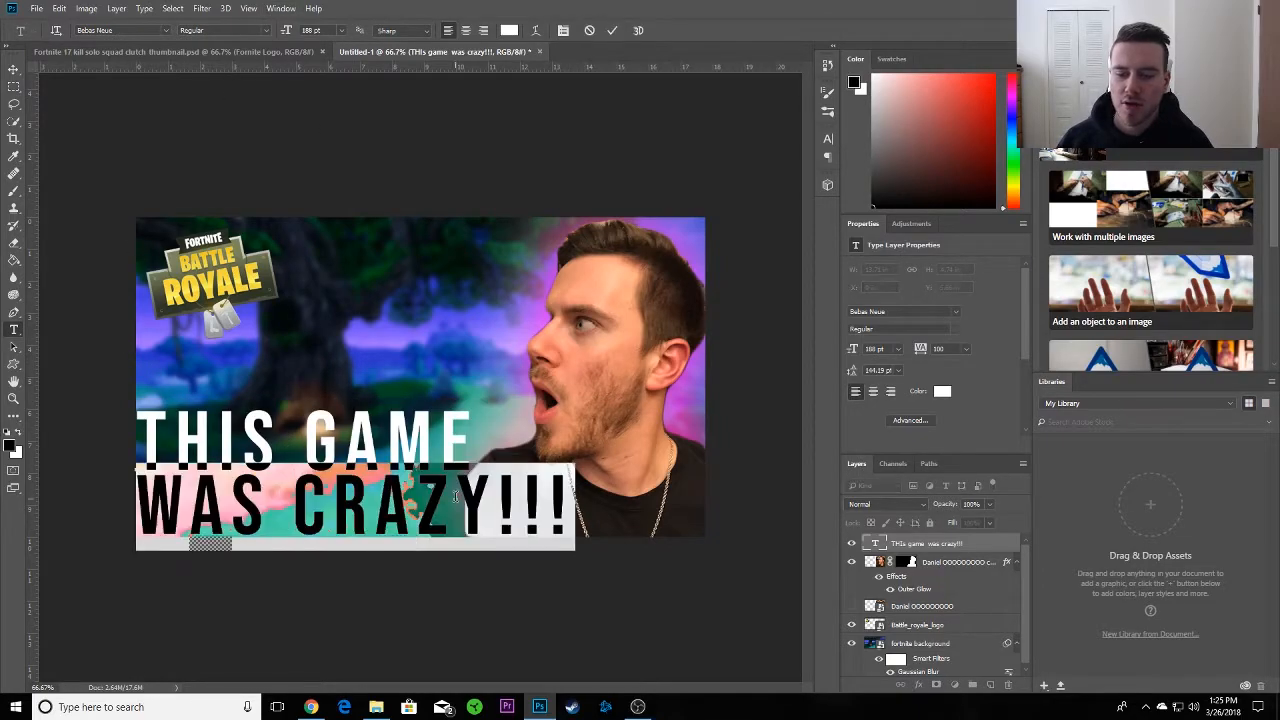
{"action": "left_click", "coordinate": [465, 483]}
{"action": "left_click_drag", "start_coordinate": [578, 513], "coordinate": [56, 399]}
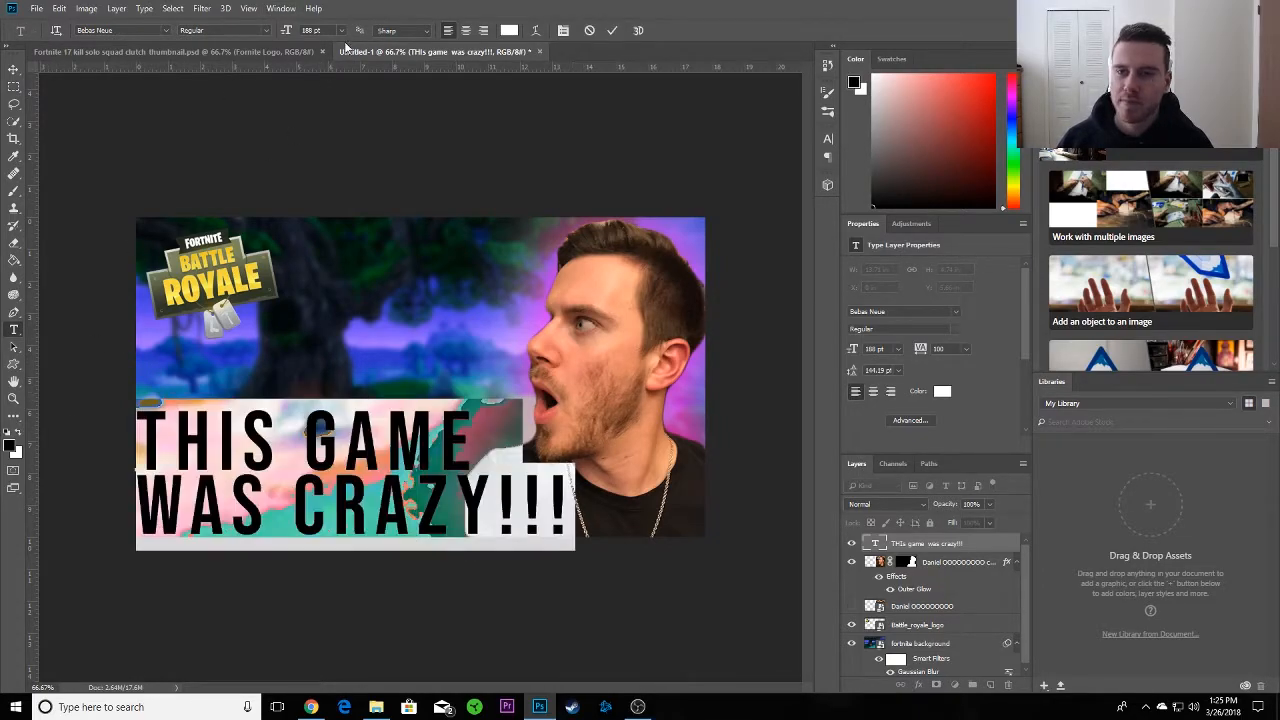
{"action": "left_click_drag", "start_coordinate": [287, 30], "coordinate": [258, 30]}
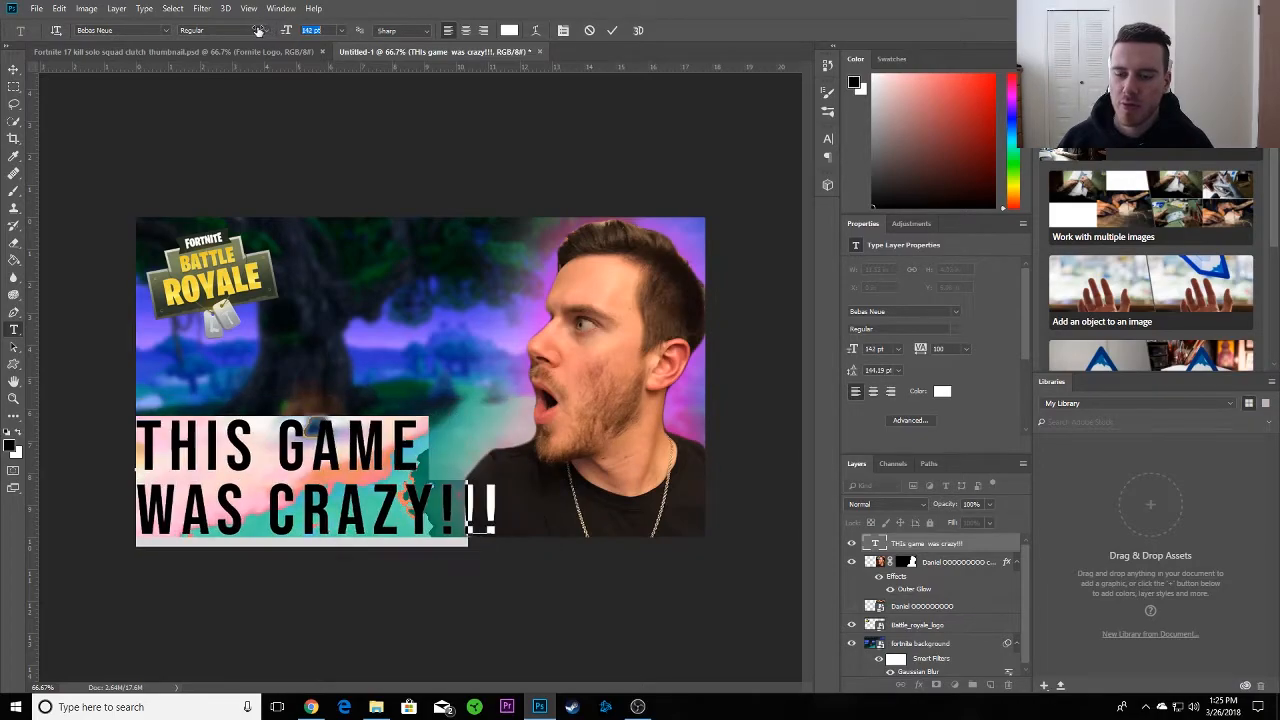
{"action": "left_click", "coordinate": [13, 69]}
{"action": "left_click_drag", "start_coordinate": [336, 448], "coordinate": [343, 483]}
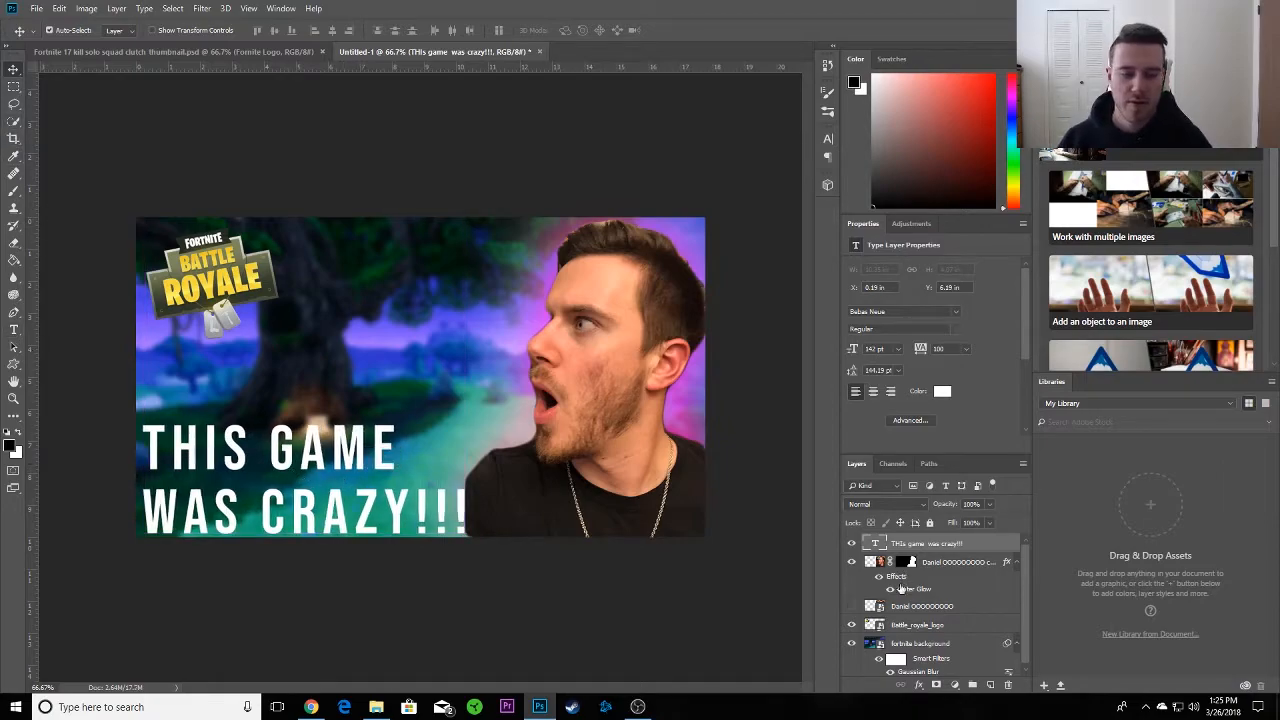
Give the caption layer a black outside stroke of 7 px and a drop shadow.
{"action": "right_click", "coordinate": [928, 545]}
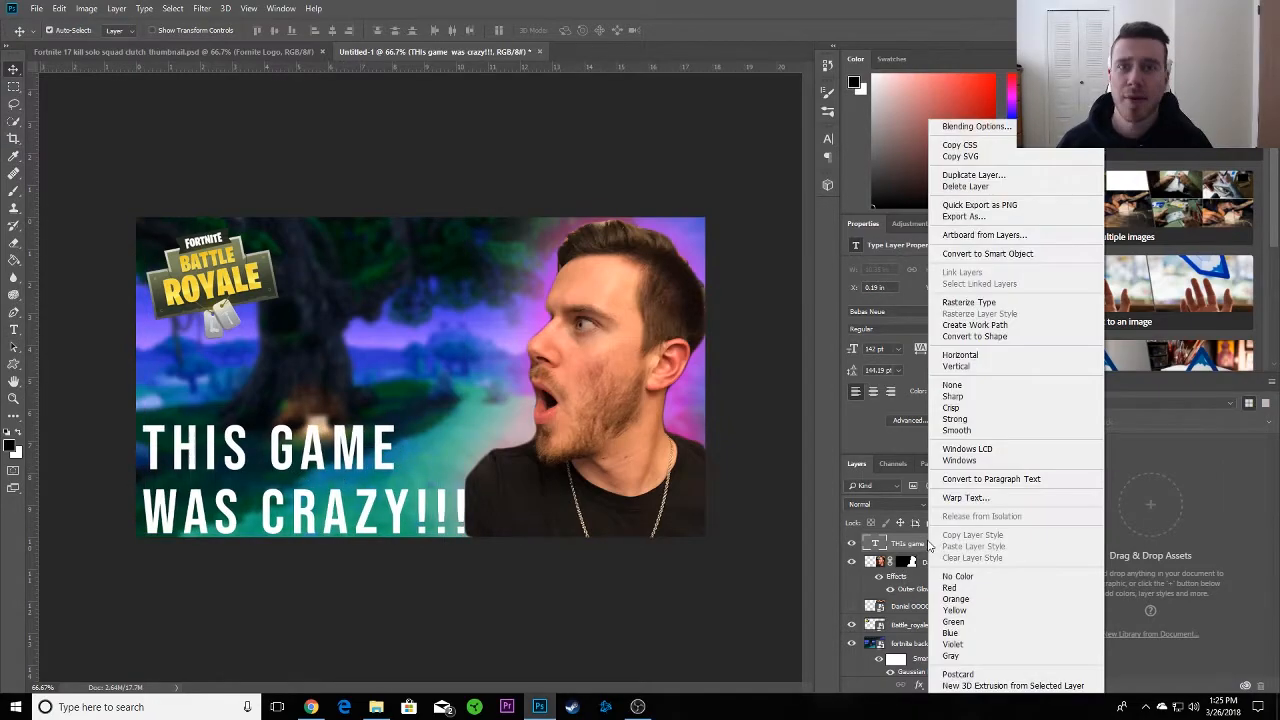
{"action": "left_click", "coordinate": [976, 127]}
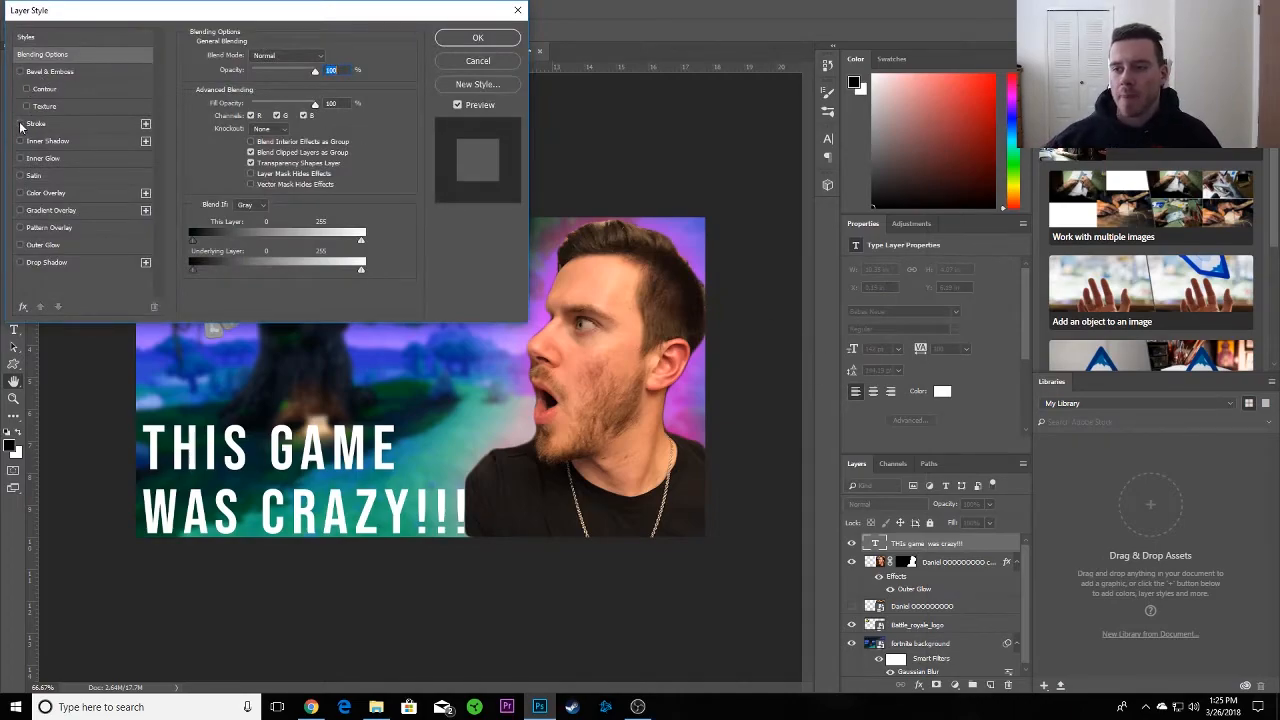
{"action": "left_click", "coordinate": [20, 124]}
{"action": "left_click", "coordinate": [45, 124]}
{"action": "left_click_drag", "start_coordinate": [239, 55], "coordinate": [245, 58]}
{"action": "left_click_drag", "start_coordinate": [246, 60], "coordinate": [246, 60]}
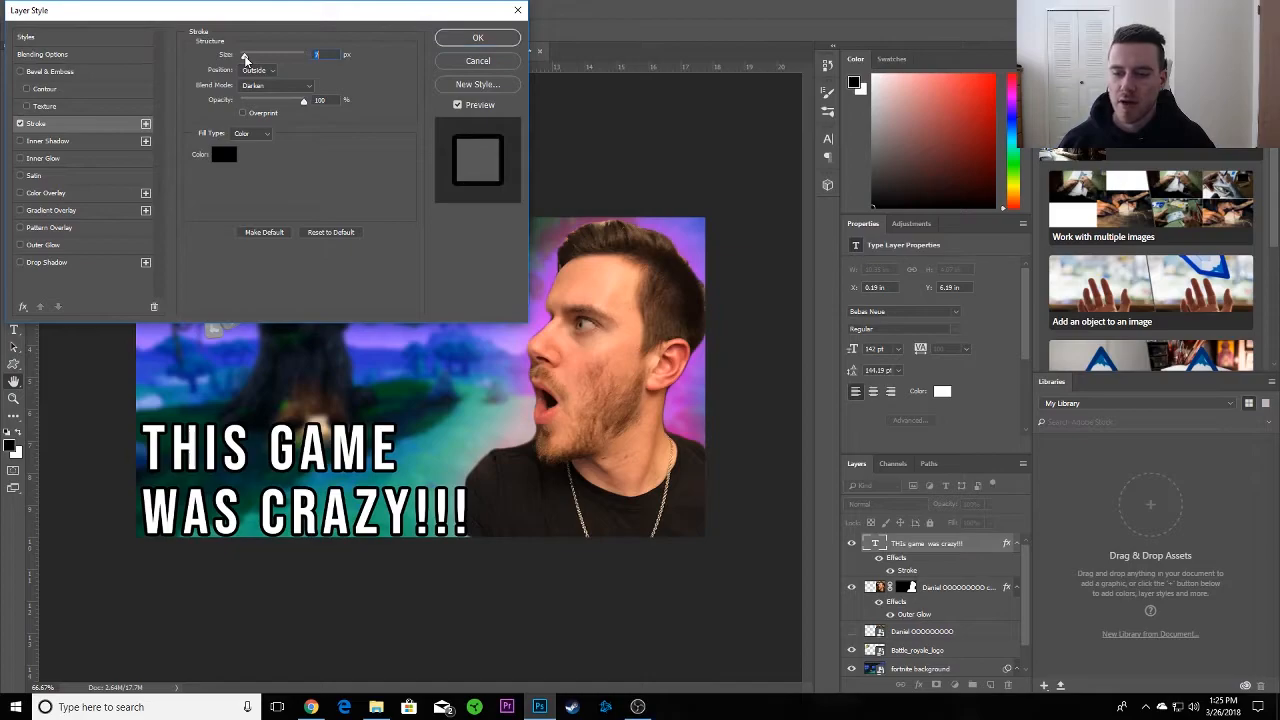
{"action": "left_click", "coordinate": [20, 262]}
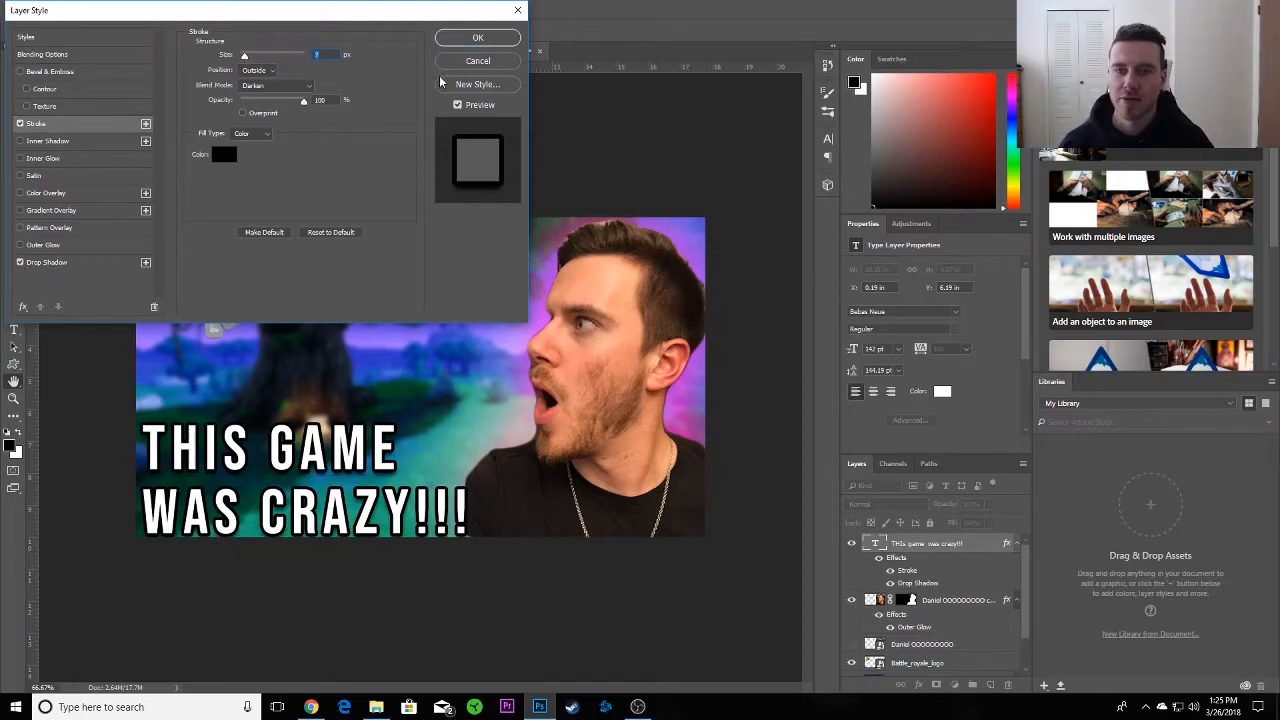
{"action": "left_click", "coordinate": [460, 40]}
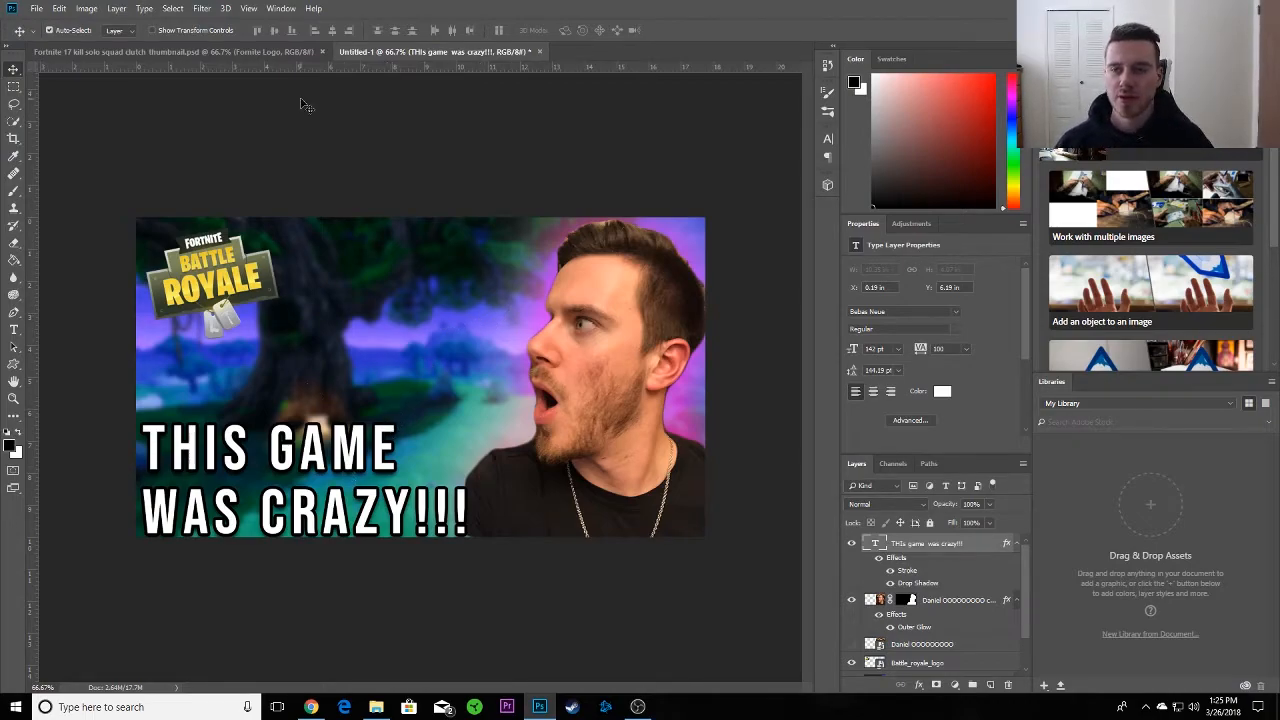
Compare the new thumbnail with the finished 17-kill solo squad clutch thumbnail document, ending on the new one.
{"action": "left_click", "coordinate": [226, 51]}
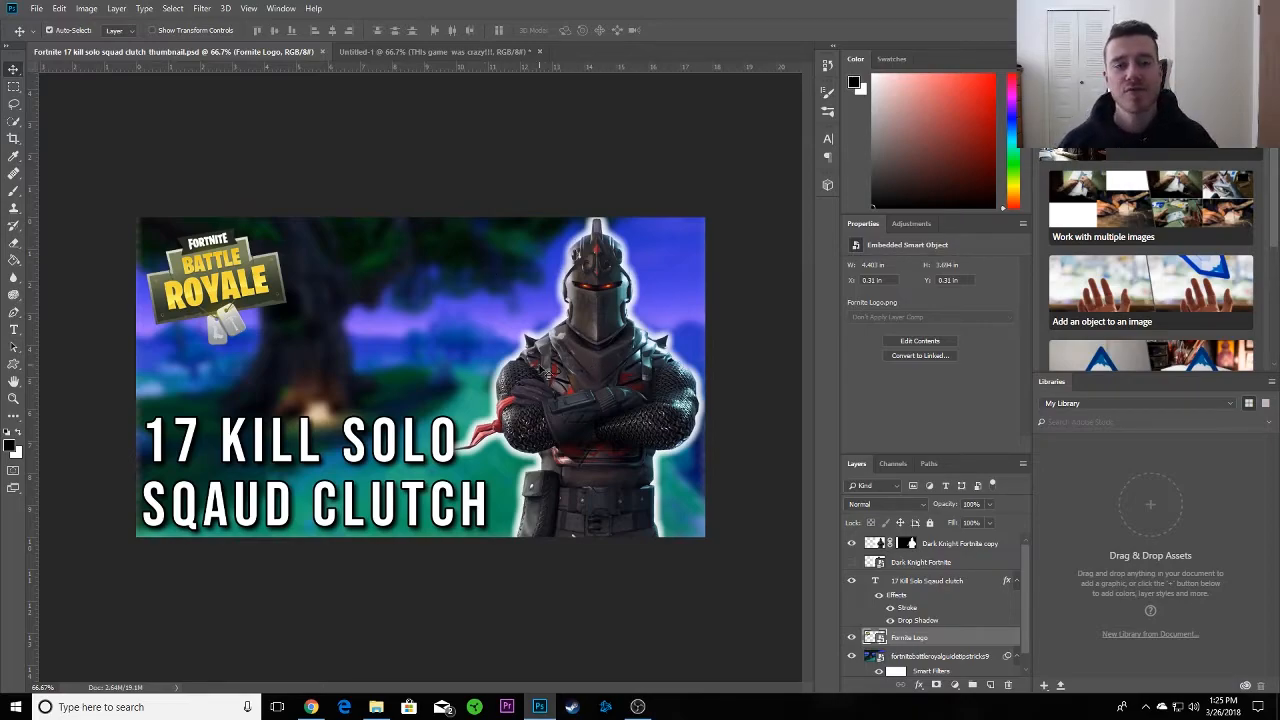
{"action": "left_click", "coordinate": [400, 52]}
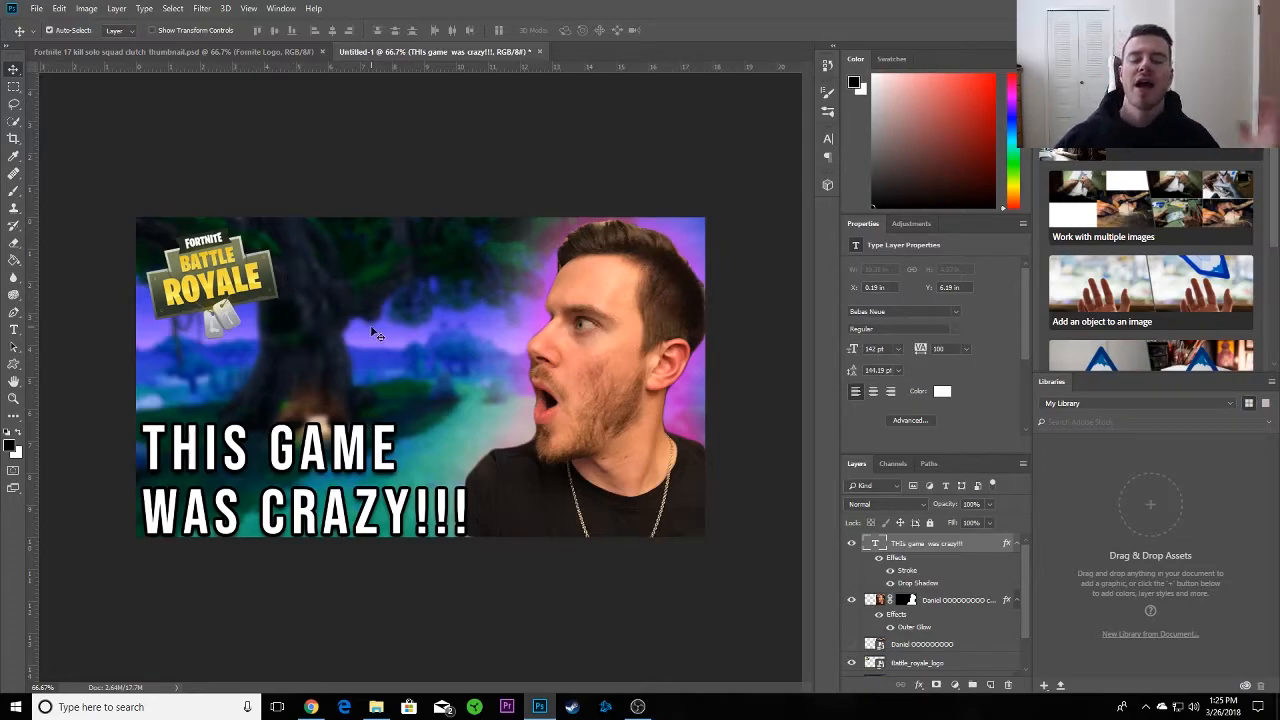
{"action": "left_click", "coordinate": [245, 50]}
{"action": "left_click", "coordinate": [384, 52]}
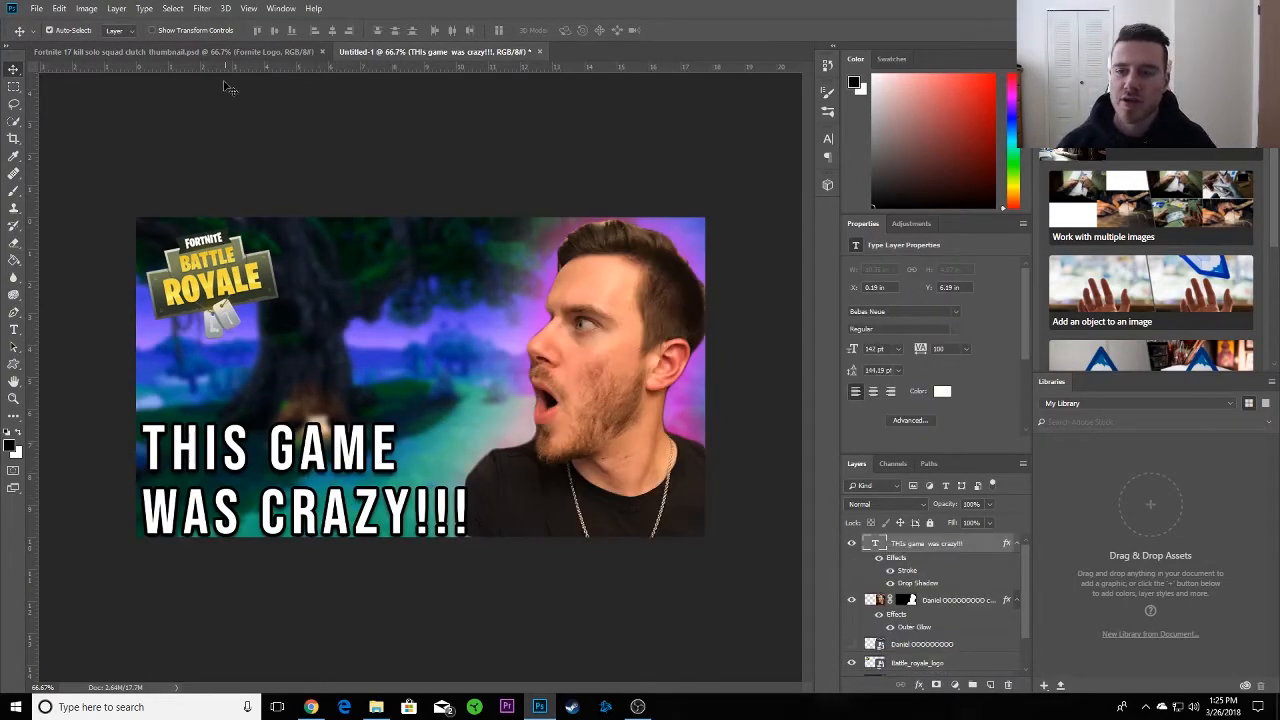
{"action": "left_click", "coordinate": [230, 51]}
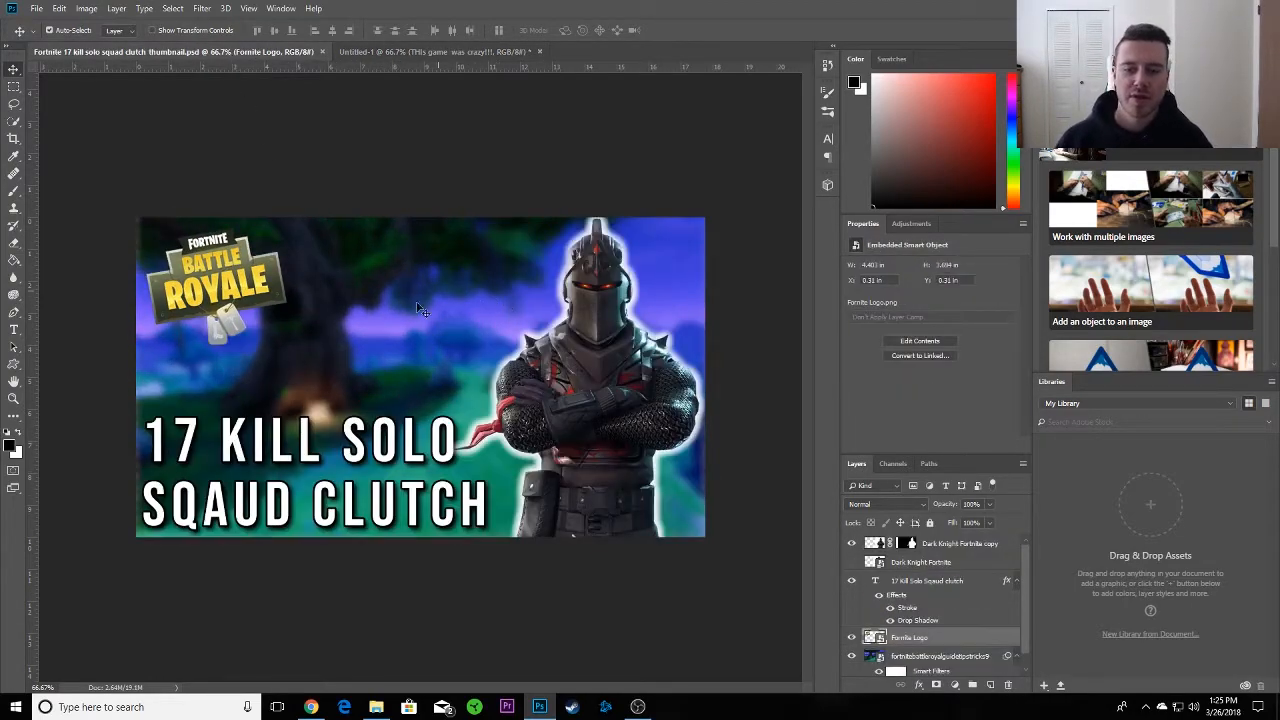
{"action": "left_click", "coordinate": [434, 52]}
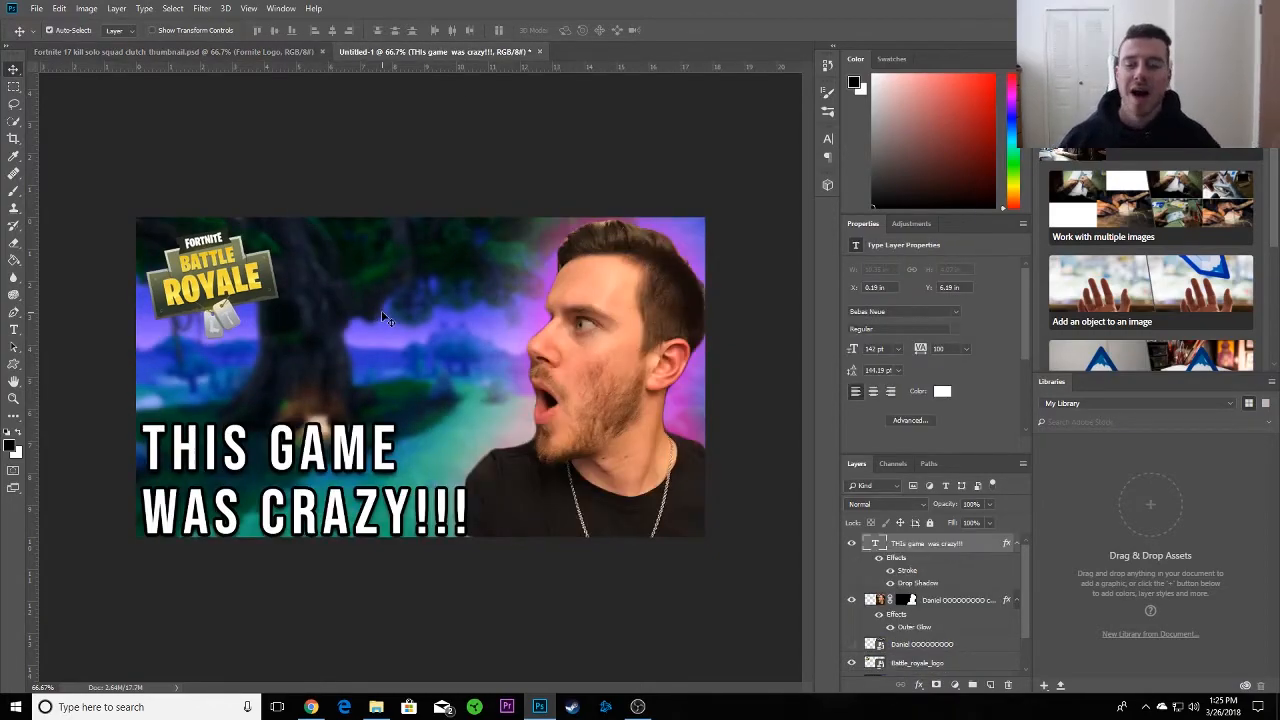